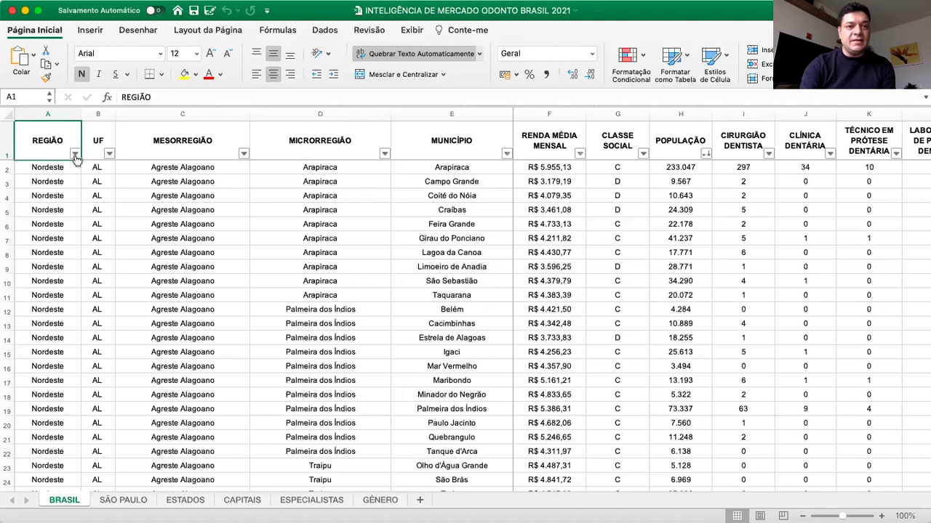
# Examine the REGIÃO filter options and the column headings from UF through CLASSE SOCIAL.
pyautogui.click(75, 153)
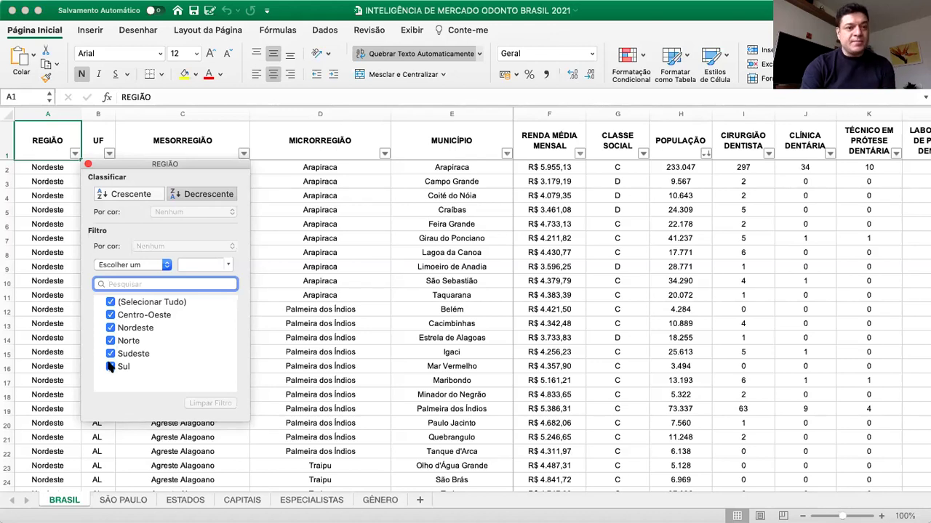
pyautogui.click(88, 164)
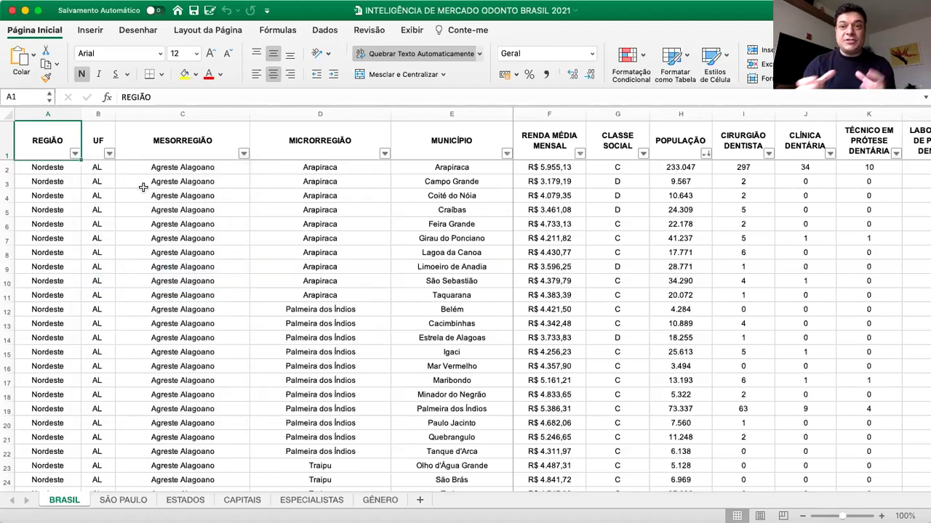
pyautogui.click(104, 137)
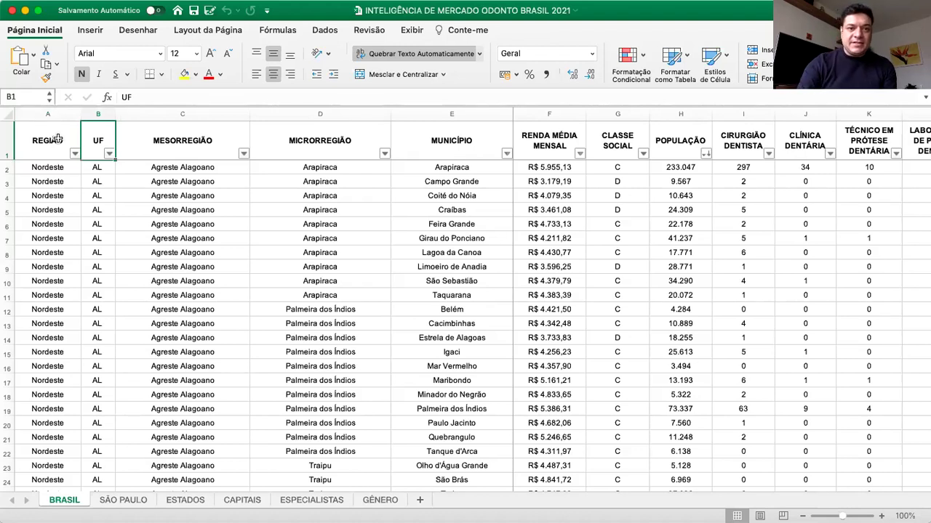
pyautogui.press('Right')
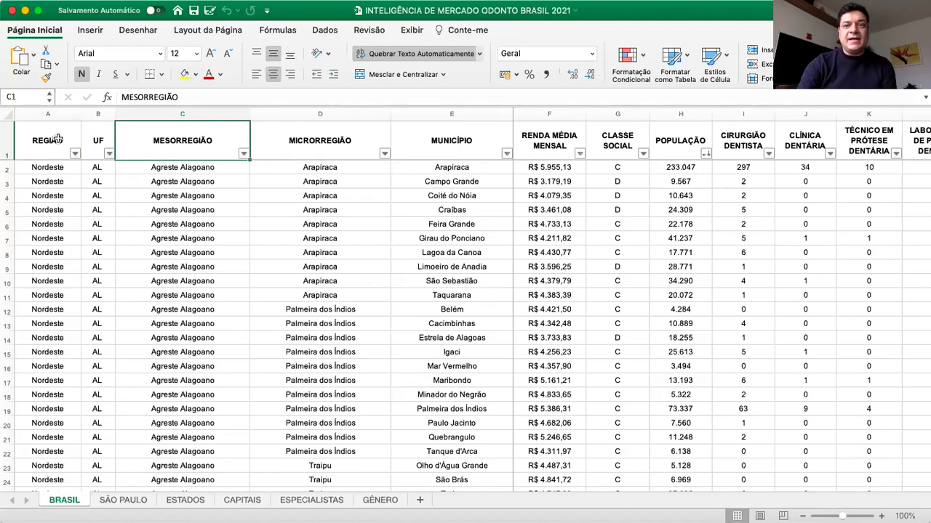
pyautogui.press('Right')
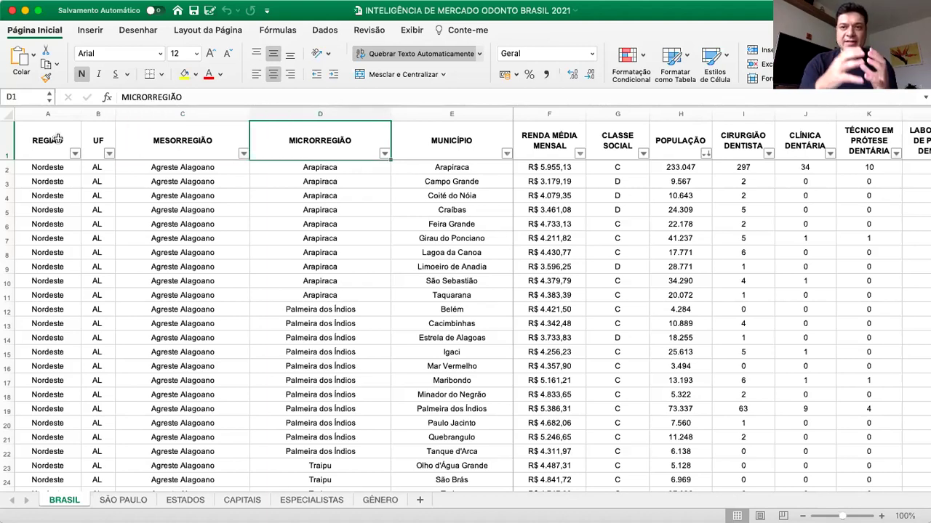
pyautogui.press('Right')
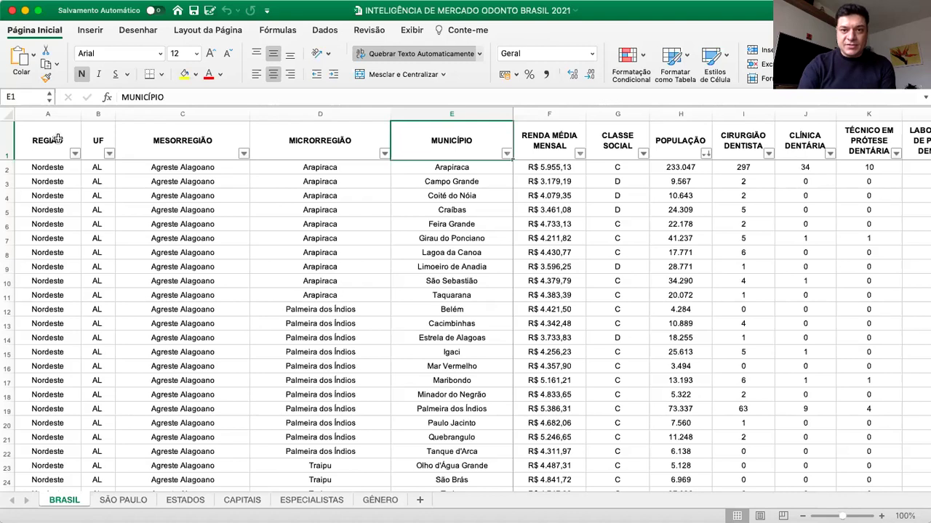
pyautogui.press('Right')
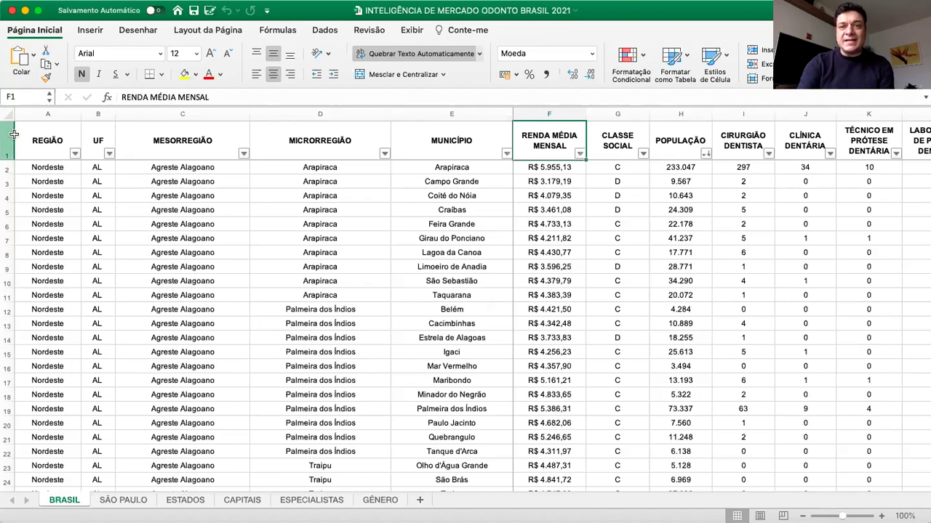
pyautogui.click(614, 137)
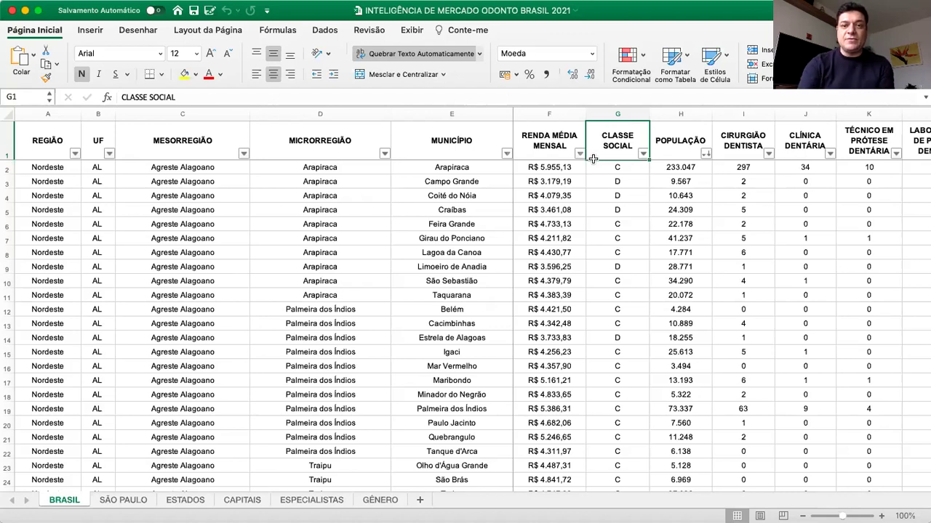
# Sort the table by RENDA MÉDIA MENSAL in ascending order and check the first municipality and its income.
pyautogui.click(559, 171)
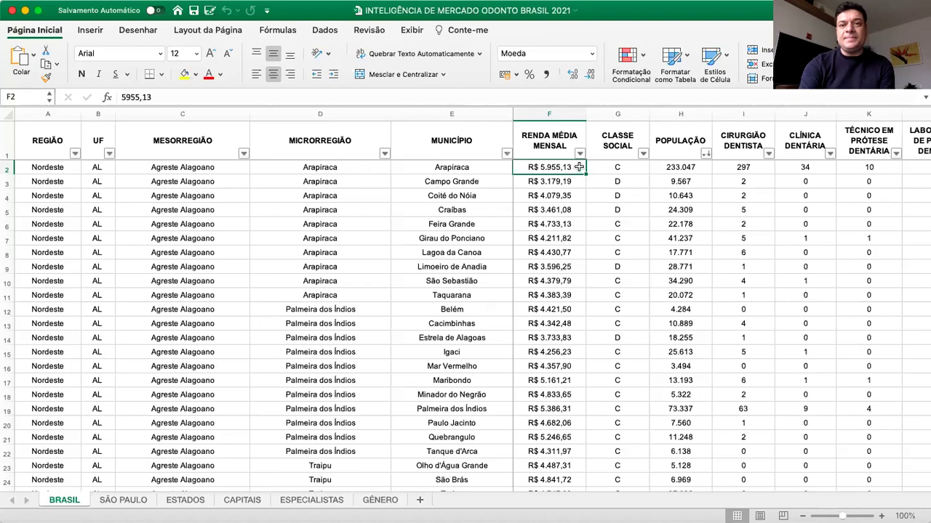
pyautogui.click(579, 154)
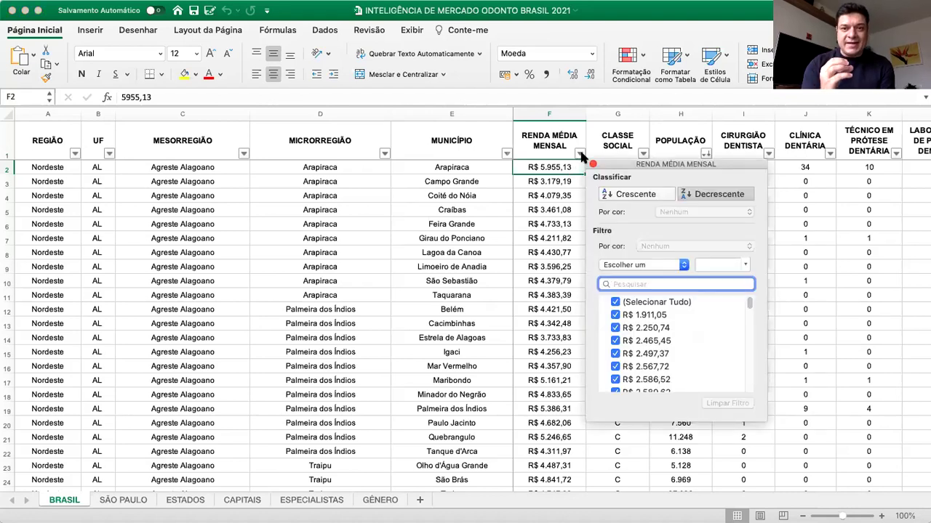
pyautogui.click(613, 195)
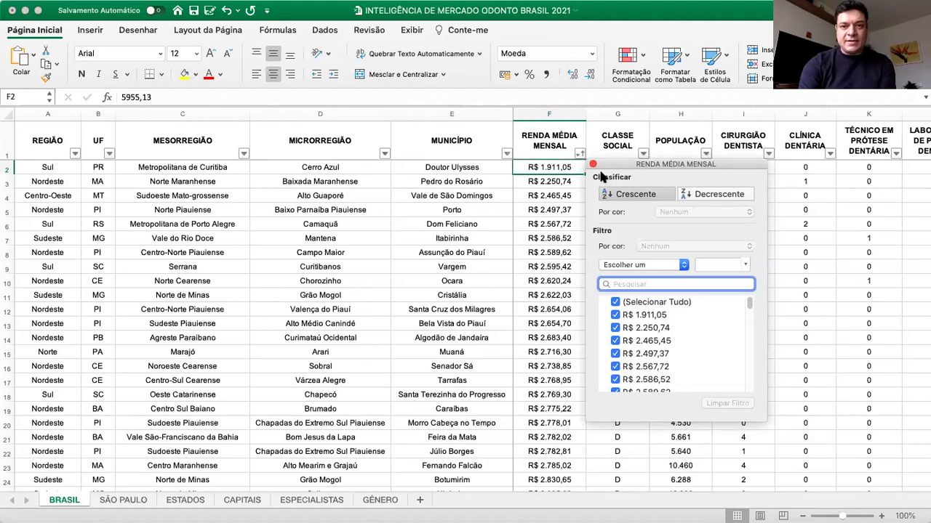
pyautogui.click(593, 164)
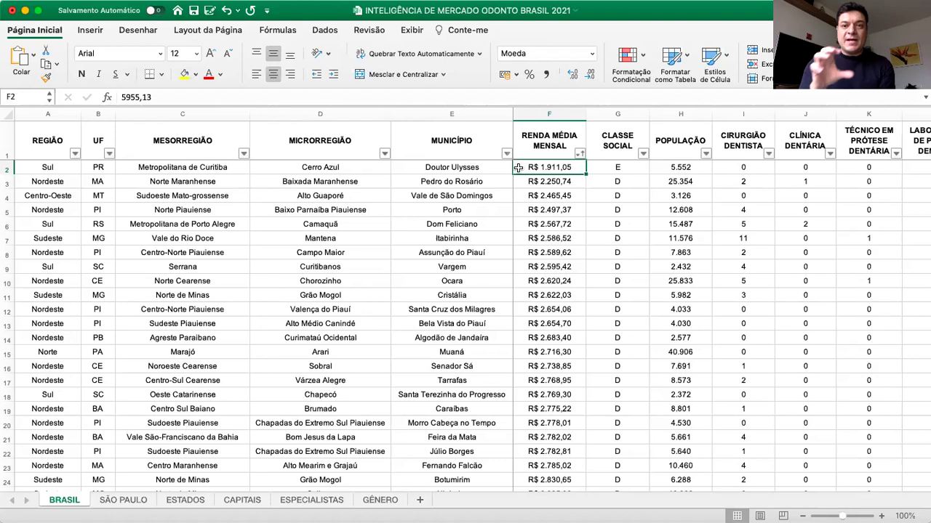
pyautogui.click(499, 168)
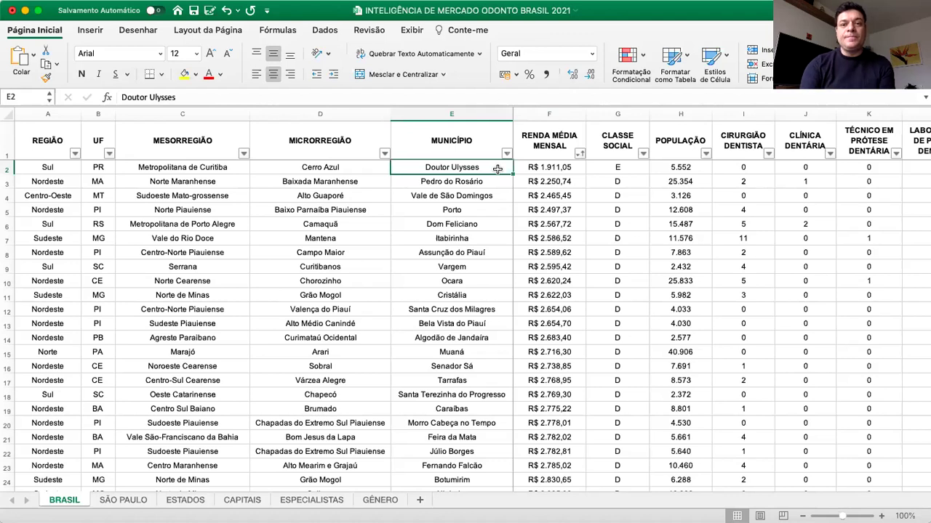
pyautogui.click(555, 173)
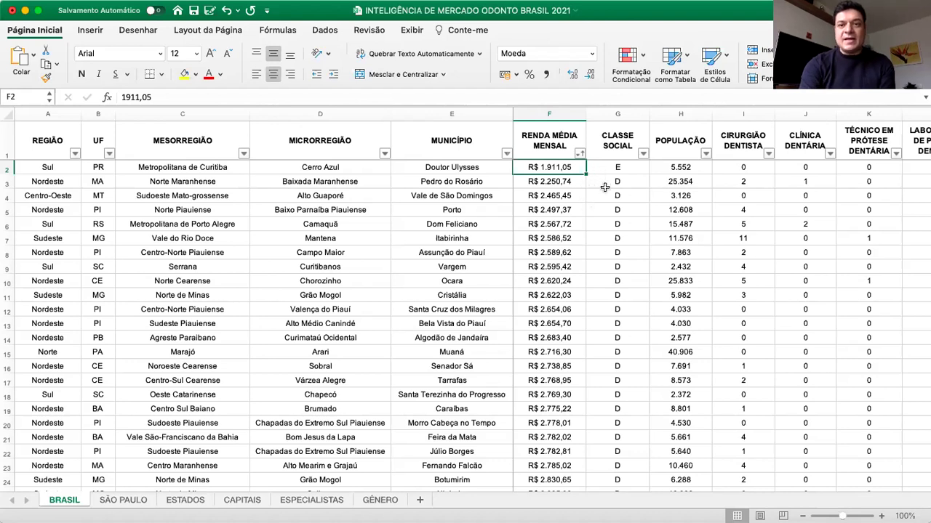
# Sort the table by POPULAÇÃO in descending order.
pyautogui.click(676, 169)
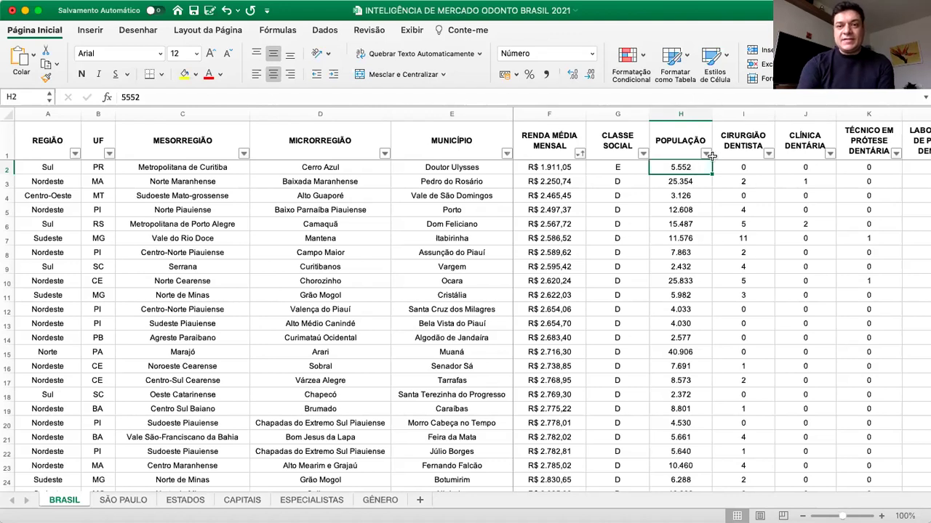
pyautogui.click(705, 153)
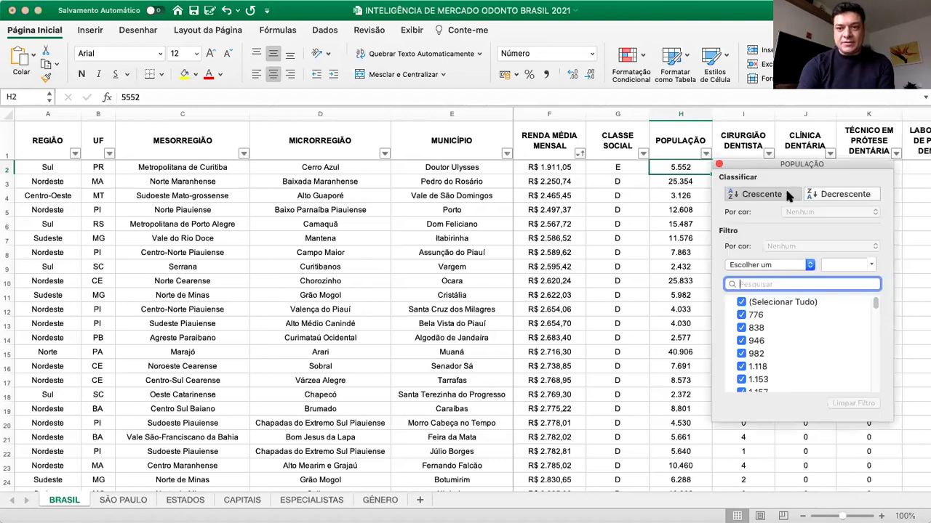
pyautogui.click(826, 195)
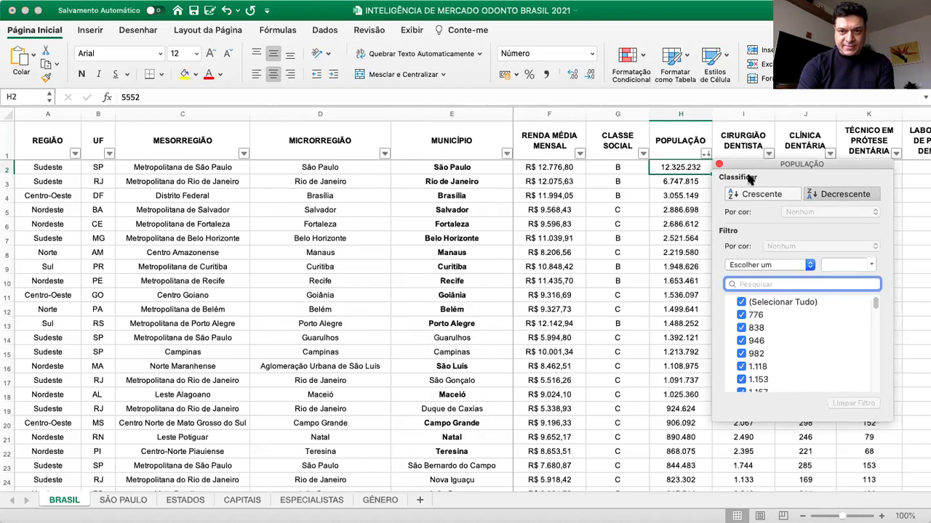
pyautogui.click(718, 167)
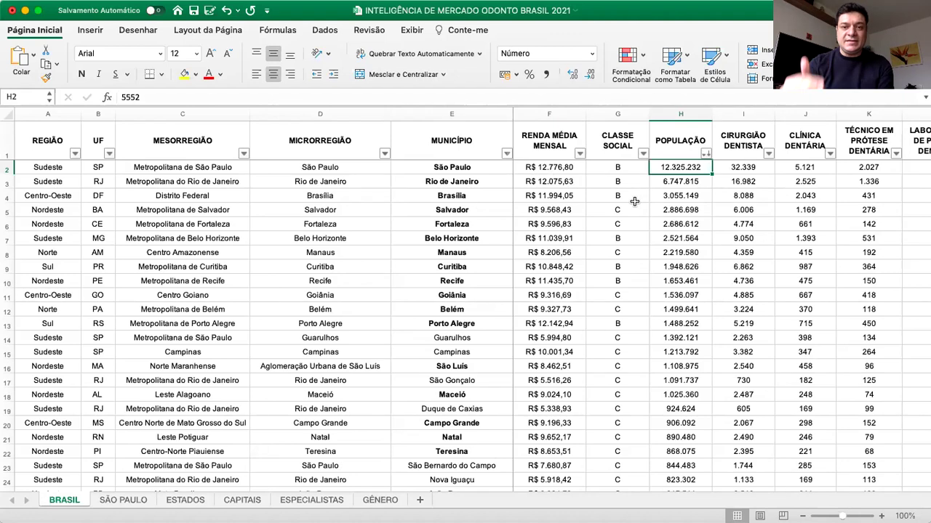
# Go through the most populous municipalities in the first five rows of the MUNICÍPIO column.
pyautogui.press('Left')
pyautogui.press('Left')
pyautogui.press('Left')
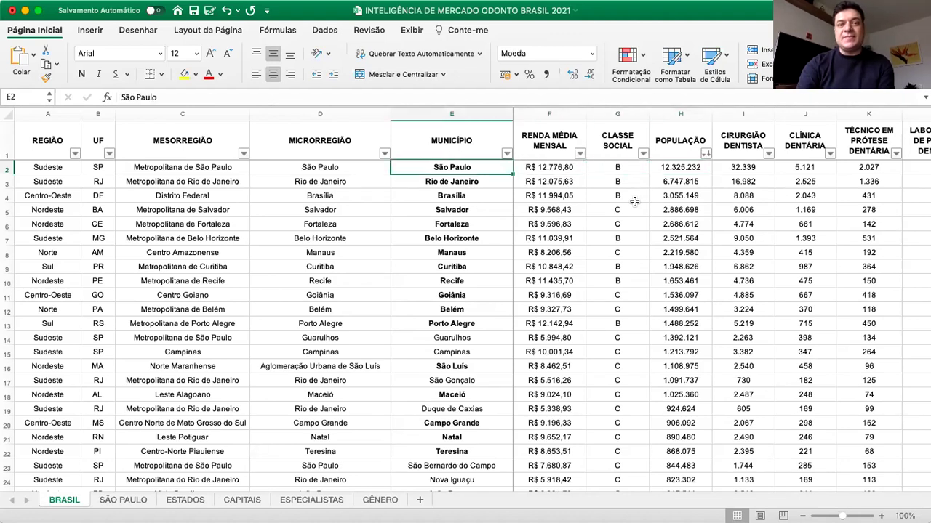
pyautogui.press('Down')
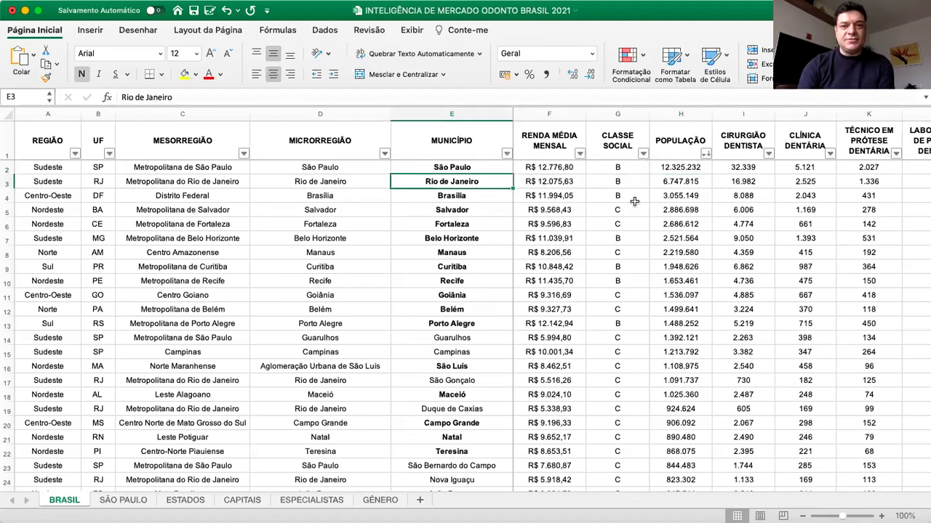
pyautogui.press('Down')
pyautogui.press('Down')
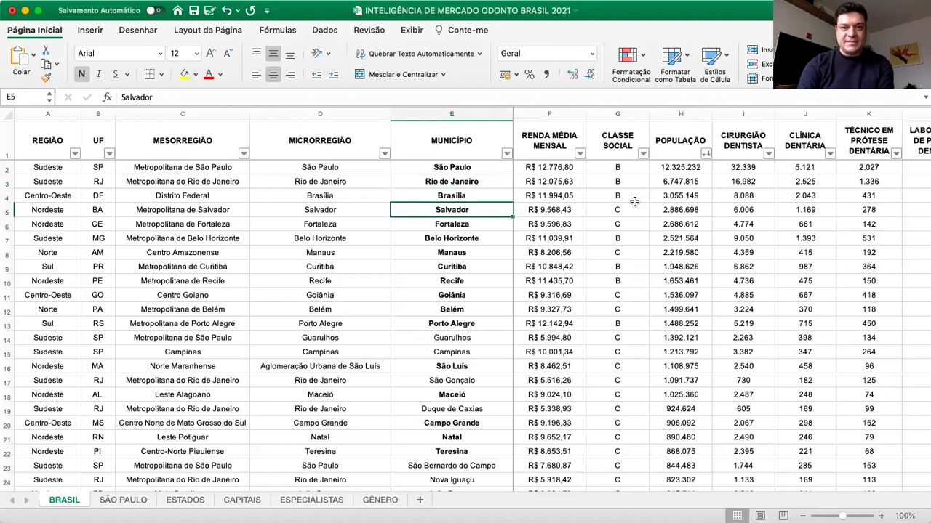
pyautogui.press('Down')
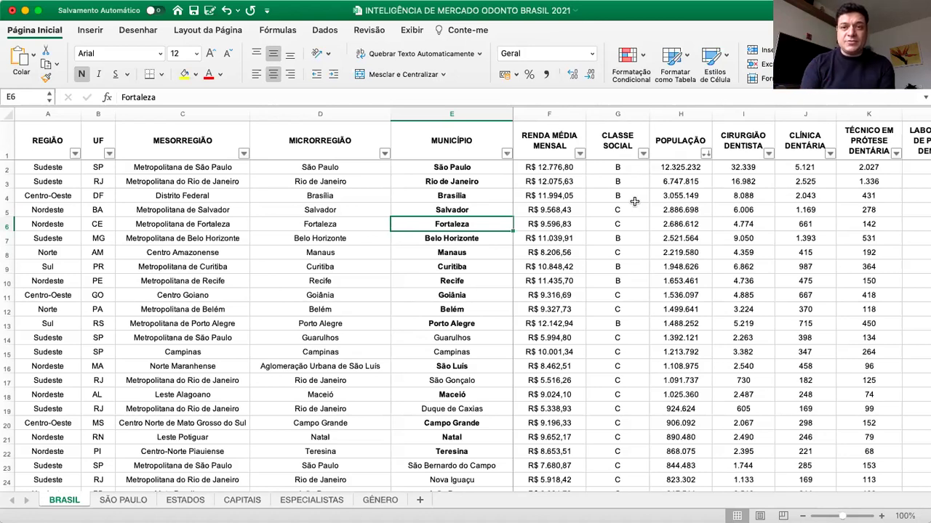
# Examine the dental workforce column headings from CIRURGIÃO DENTISTA through HABITANTES X DENTISTA.
pyautogui.click(721, 171)
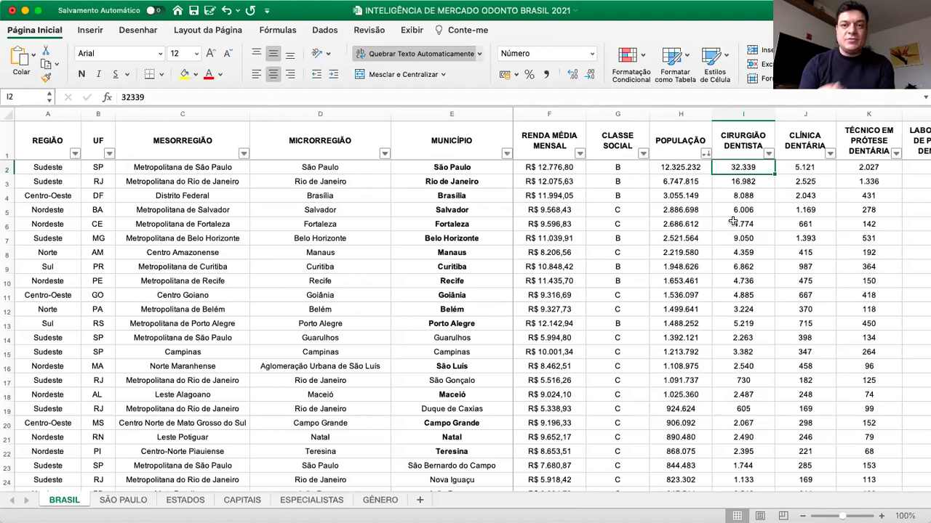
pyautogui.press('Up')
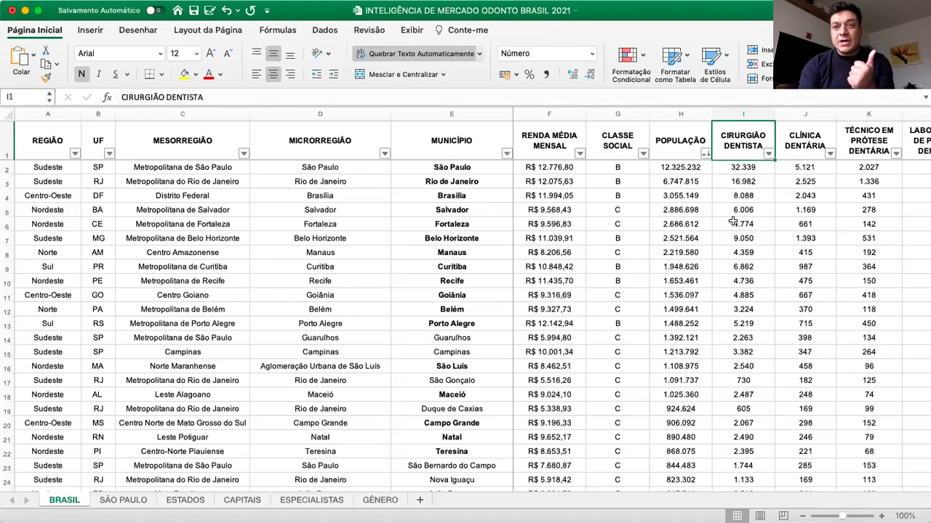
pyautogui.press('Right')
pyautogui.press('Right')
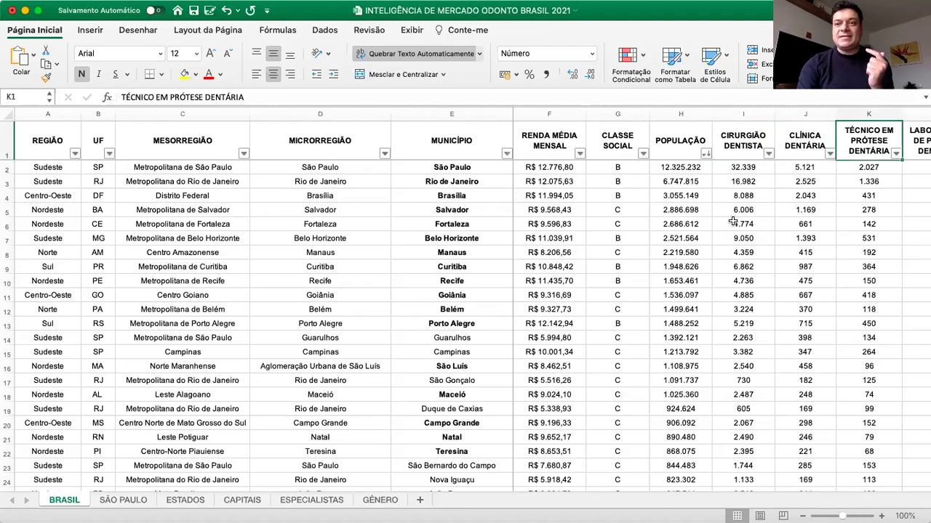
pyautogui.press('Right')
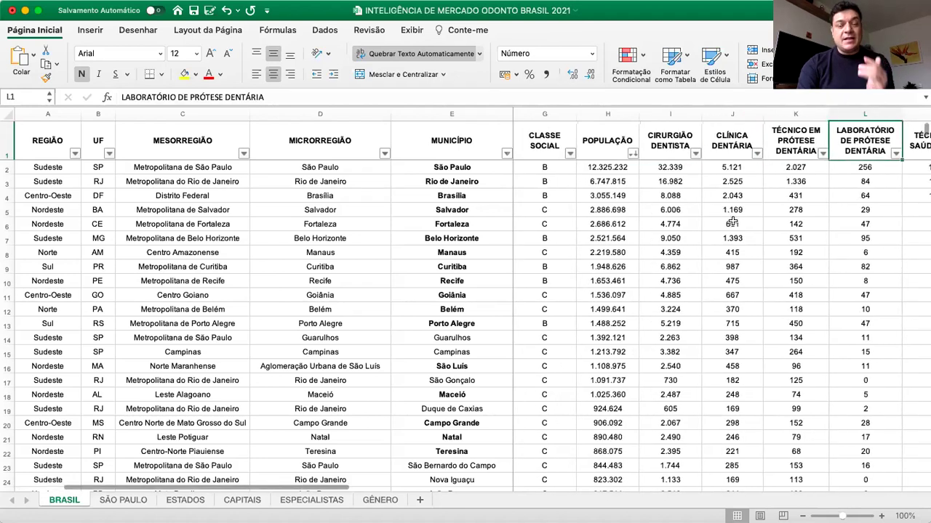
pyautogui.press('Right')
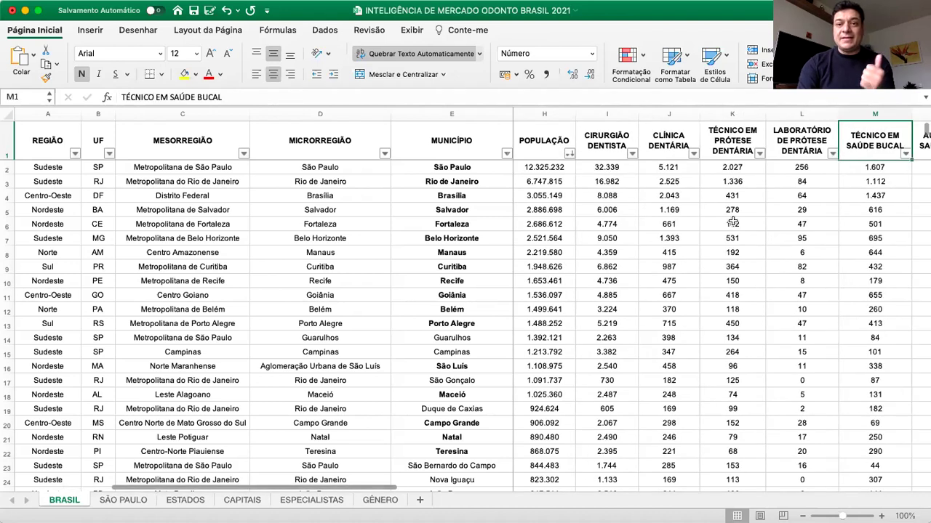
pyautogui.press('Right')
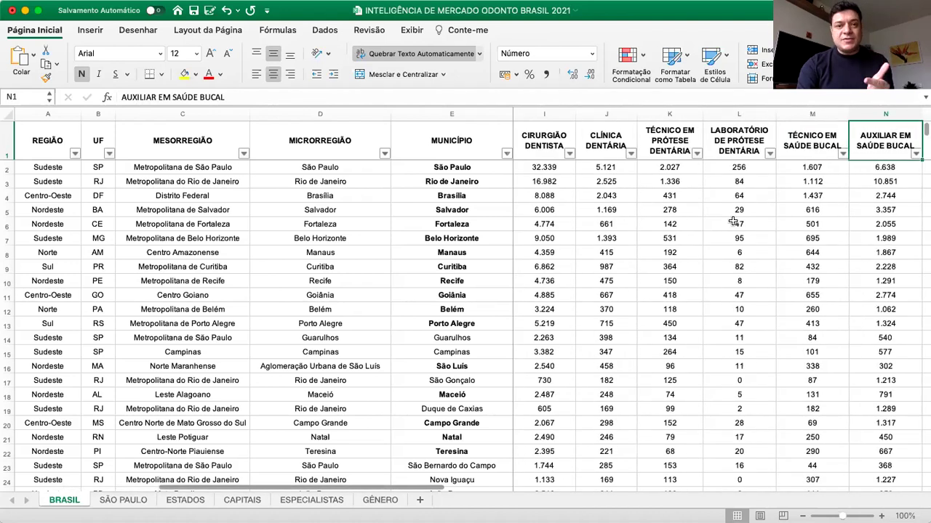
pyautogui.press('Right')
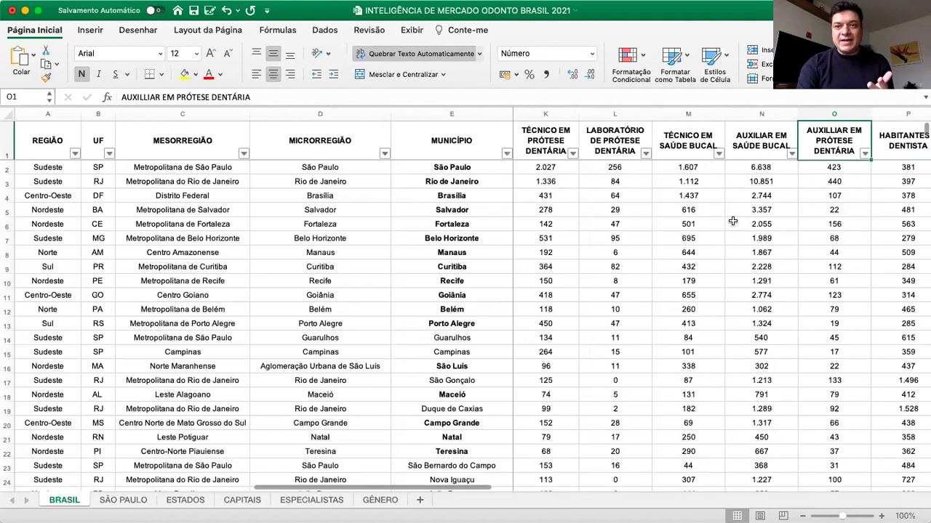
pyautogui.press('Right')
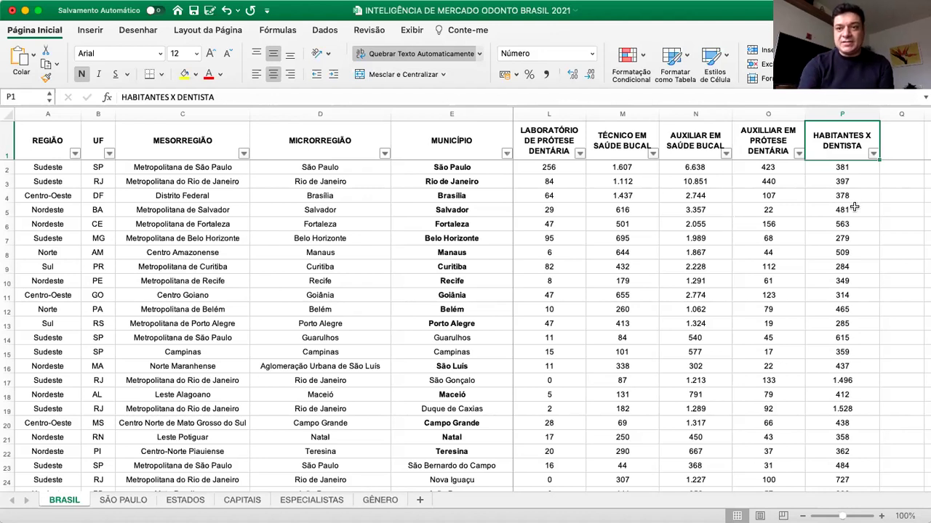
# Sort the table by HABITANTES X DENTISTA in ascending order.
pyautogui.click(872, 154)
pyautogui.click(756, 193)
pyautogui.click(706, 166)
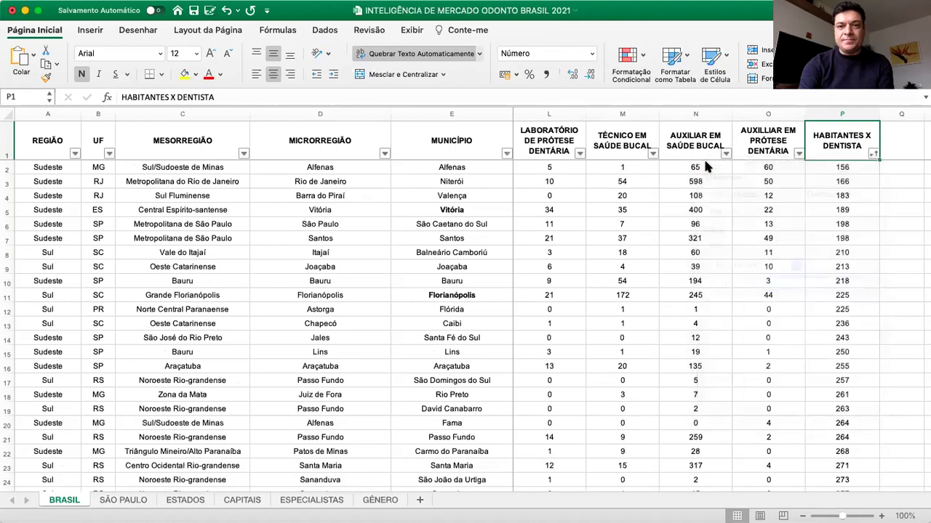
# Examine the municipalities with the fewest inhabitants per dentist and locate the first one in the MUNICÍPIO column.
pyautogui.click(820, 168)
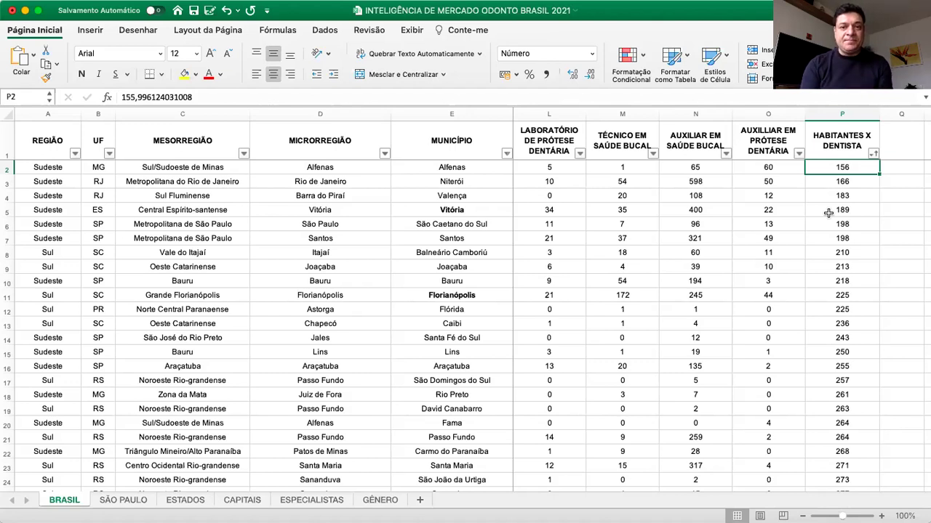
pyautogui.press('Down')
pyautogui.press('Down')
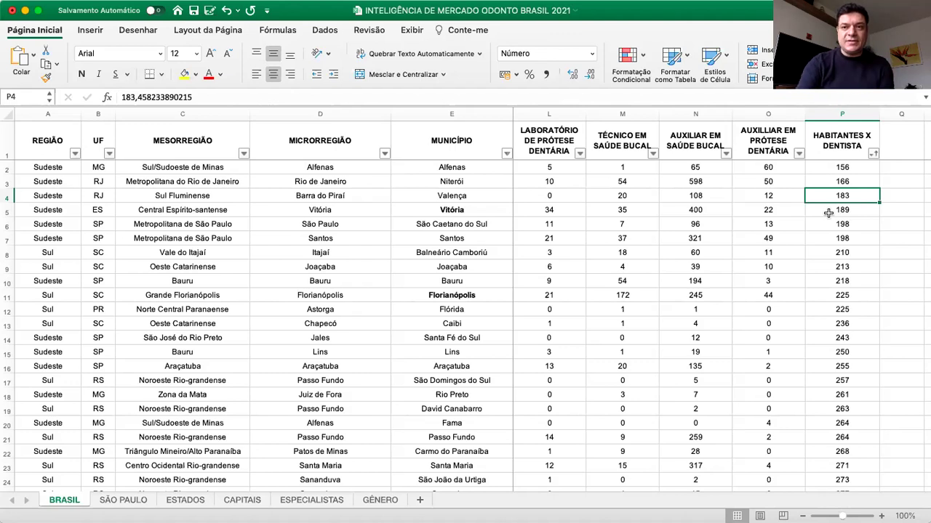
pyautogui.hscroll(-6, 765, 215)
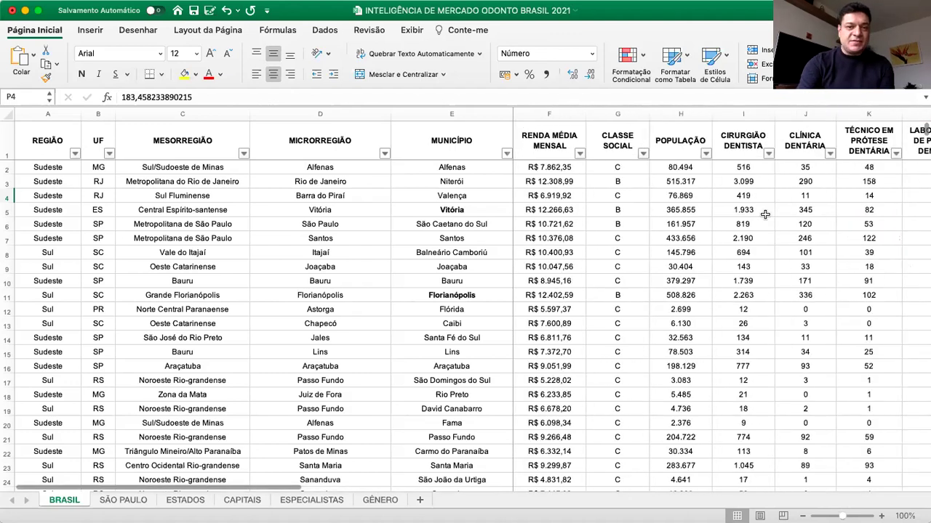
pyautogui.click(462, 166)
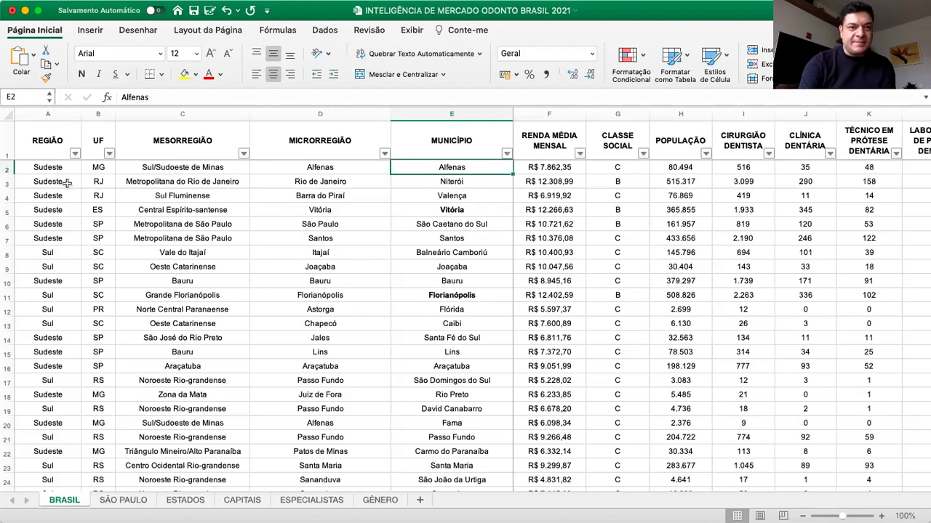
pyautogui.click(109, 154)
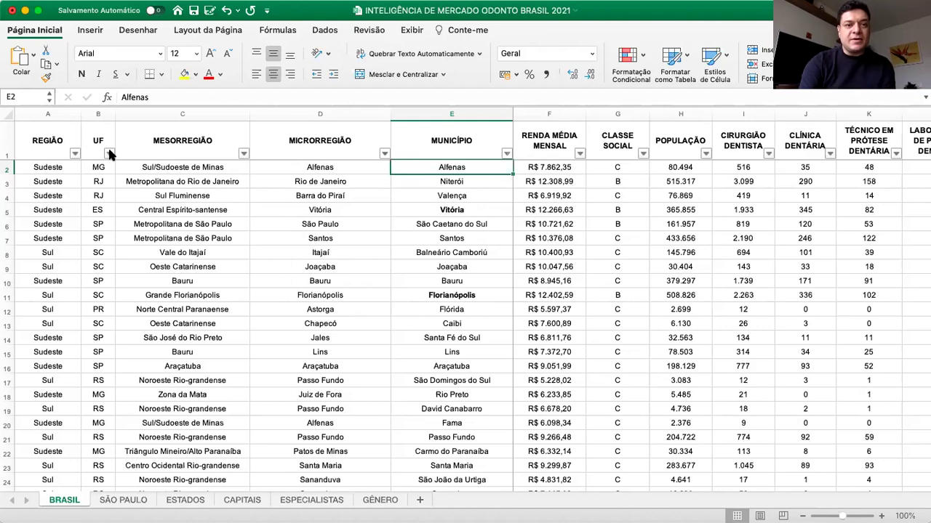
pyautogui.scroll(-5, 177, 334)
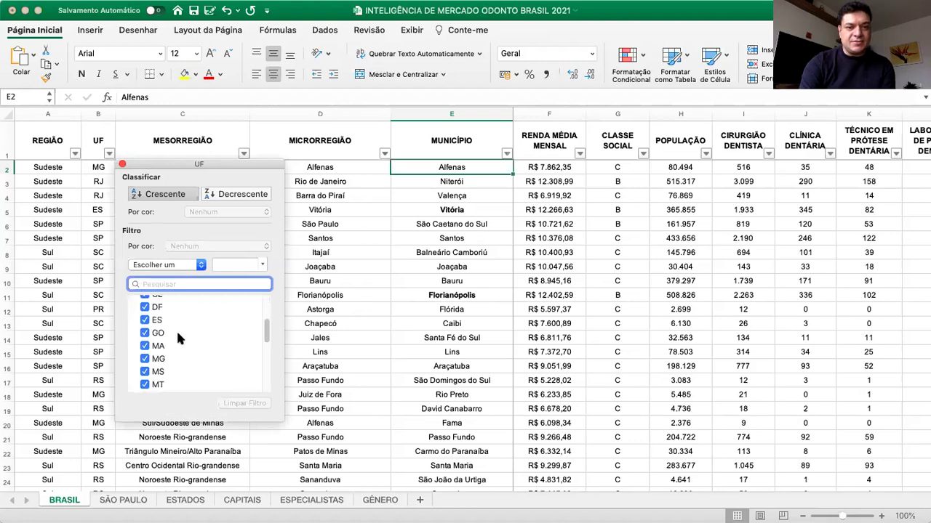
pyautogui.scroll(5, 177, 334)
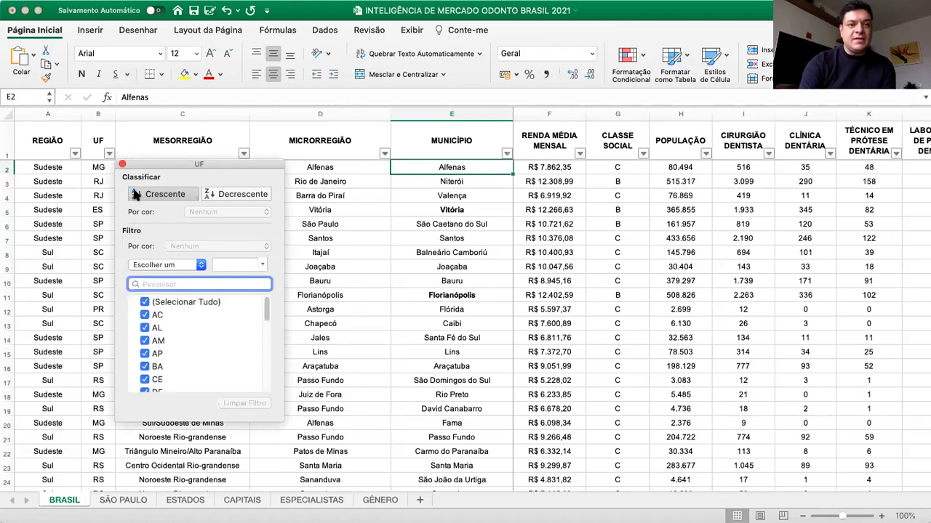
pyautogui.click(122, 165)
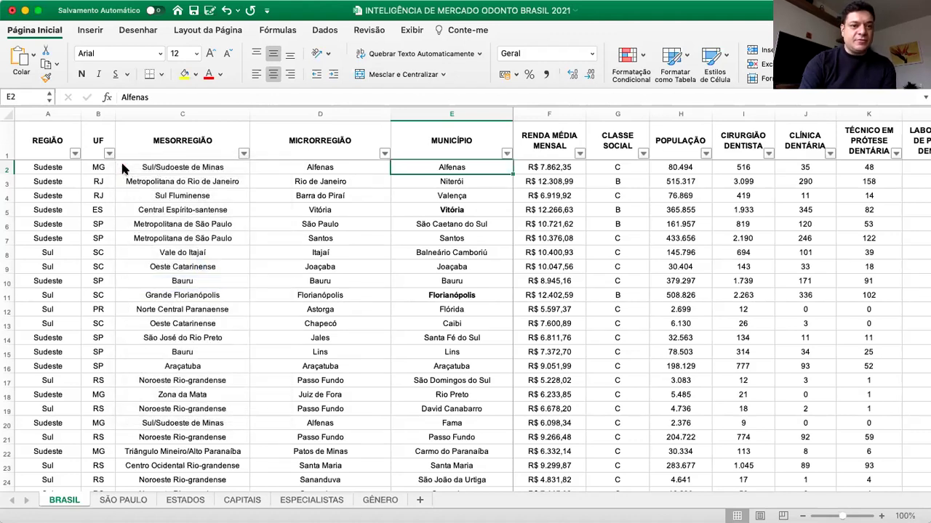
# Filter the REGIÃO column to show only Sul.
pyautogui.click(76, 154)
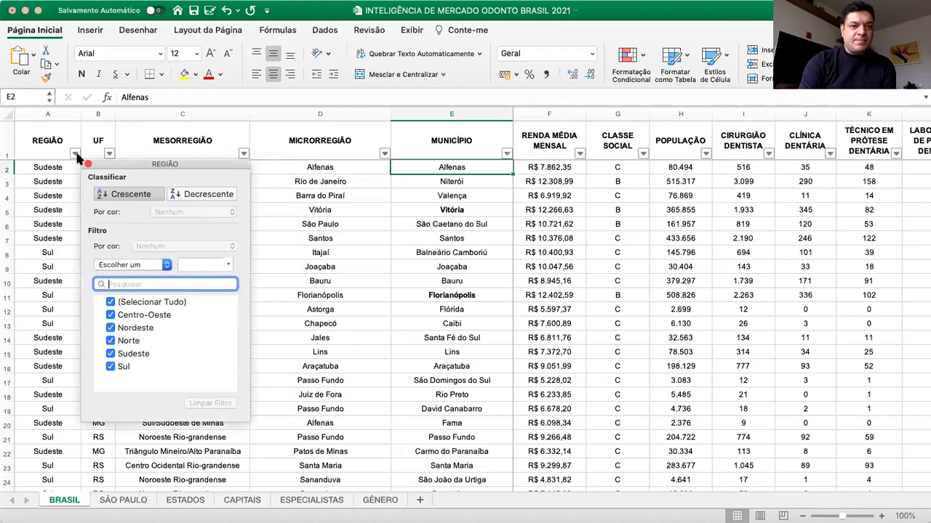
pyautogui.click(111, 302)
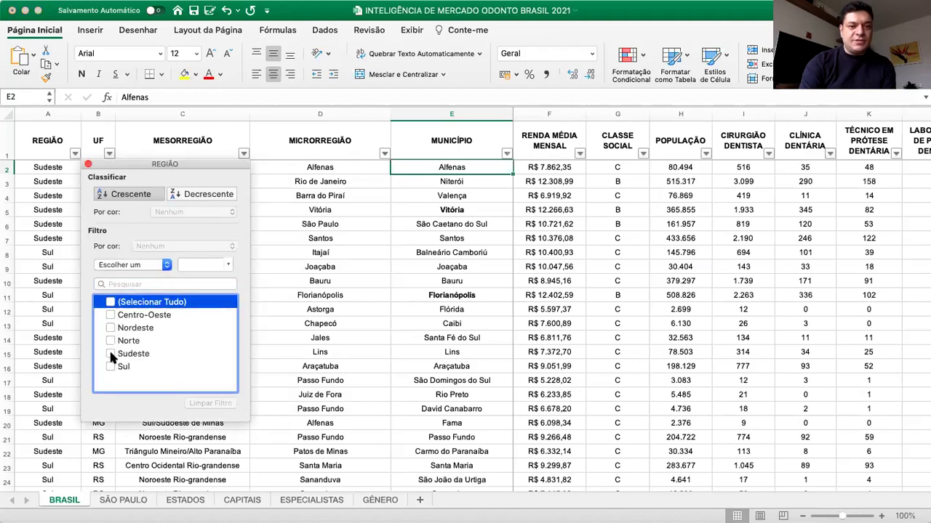
pyautogui.click(109, 367)
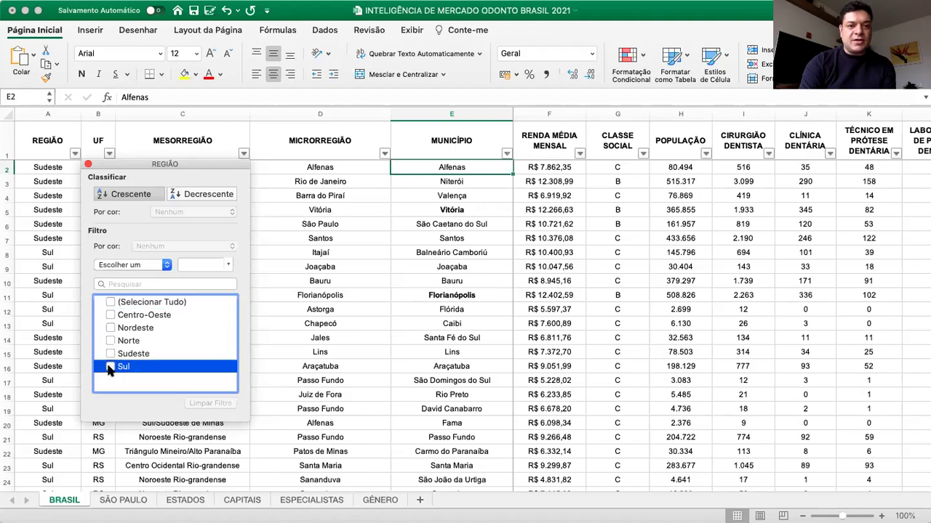
pyautogui.click(87, 165)
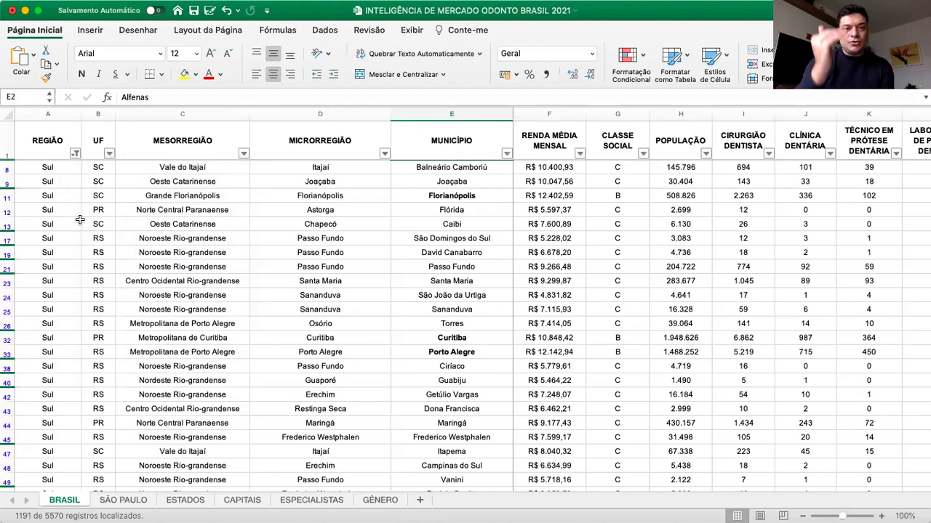
# Filter the UF column to show only RS.
pyautogui.click(109, 155)
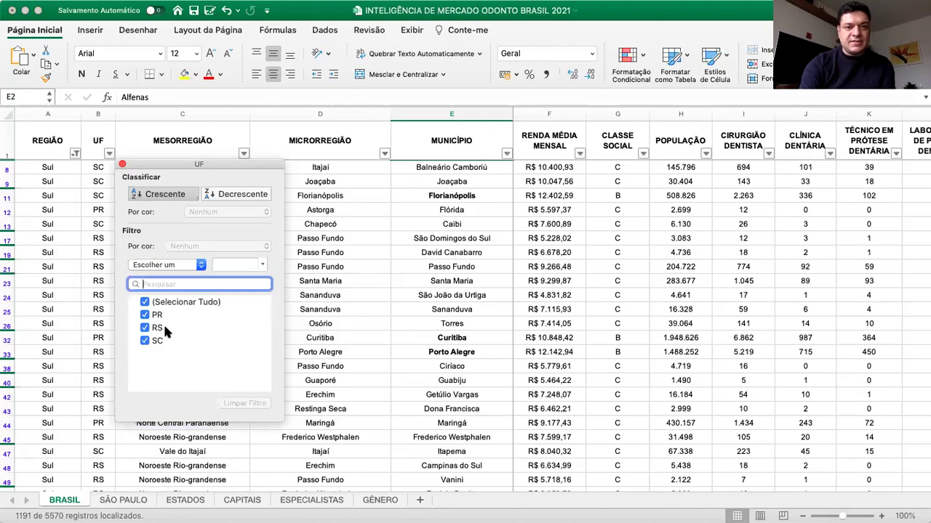
pyautogui.click(144, 303)
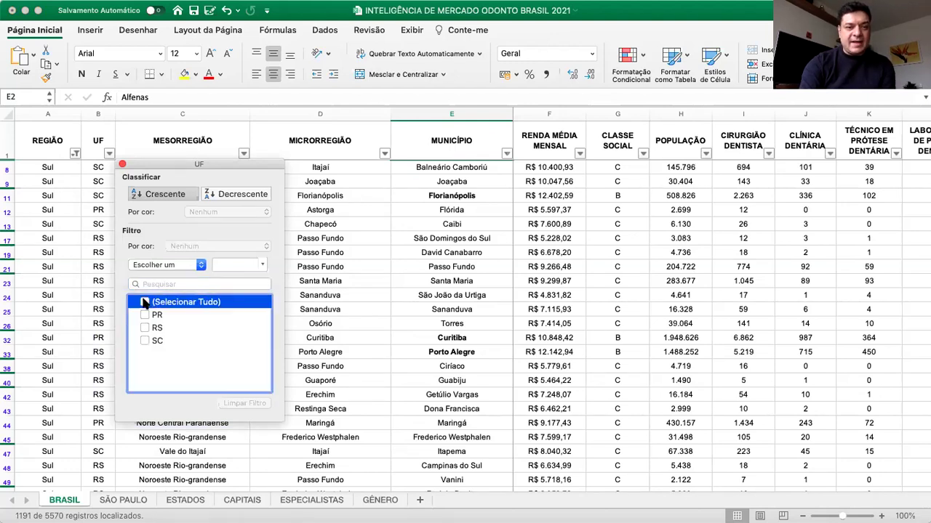
pyautogui.click(144, 329)
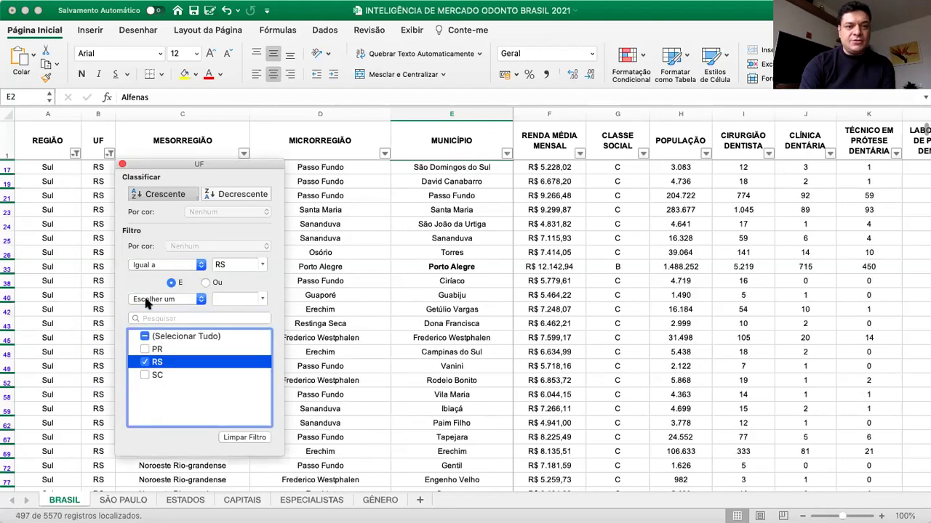
pyautogui.click(123, 165)
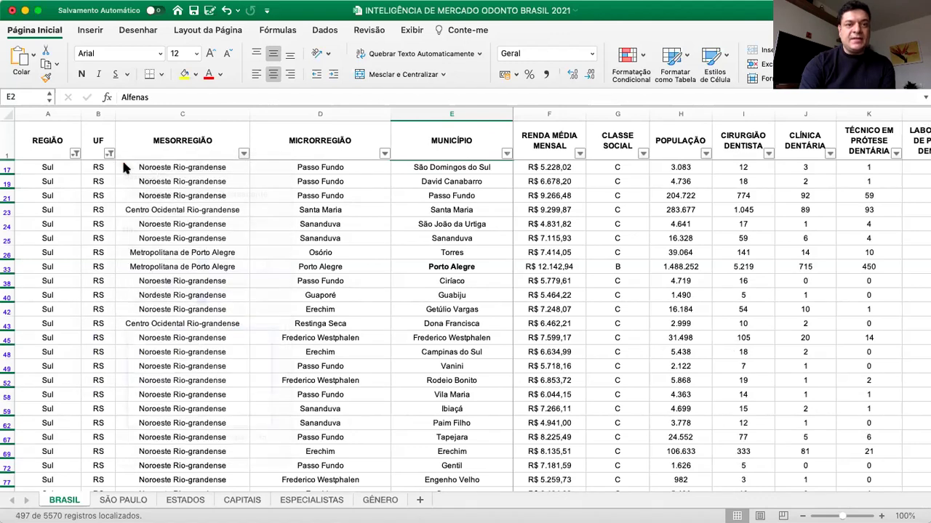
# Filter the MESORREGIÃO column to show only Metropolitana de Porto Alegre.
pyautogui.click(243, 154)
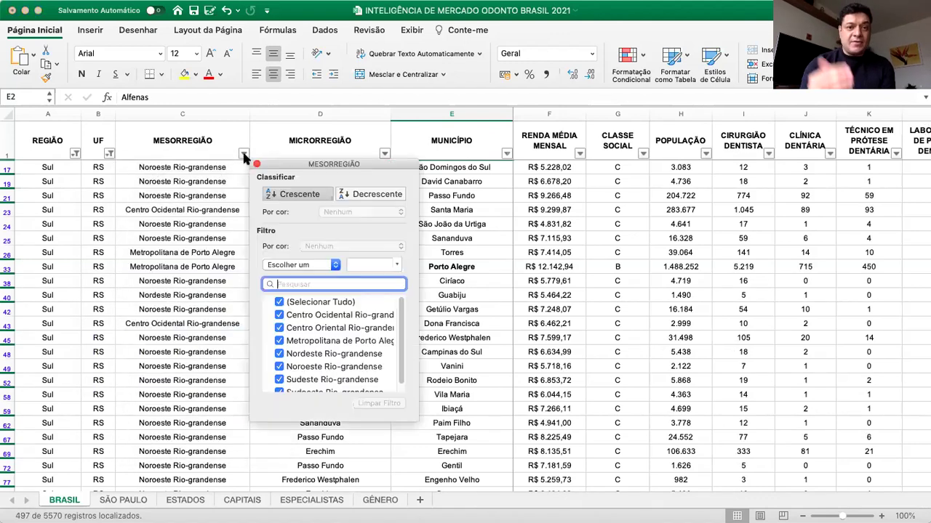
pyautogui.click(277, 301)
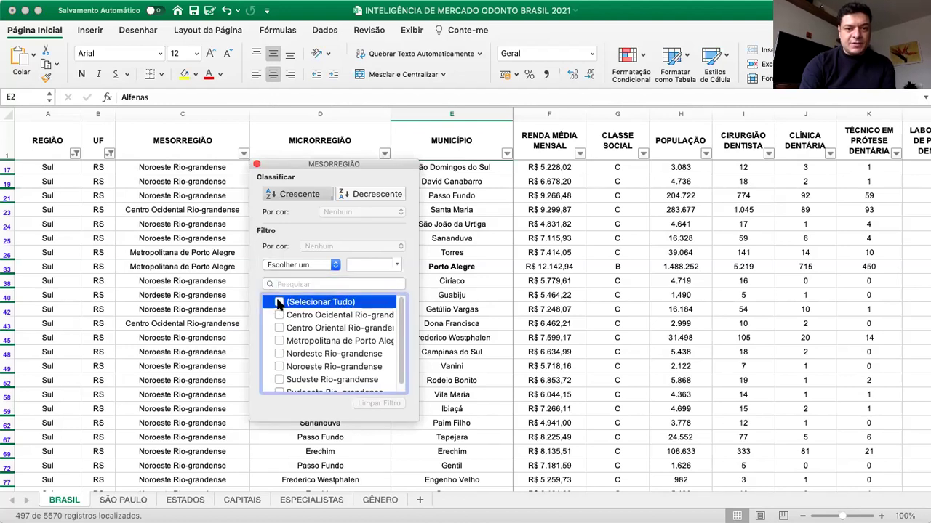
pyautogui.click(278, 341)
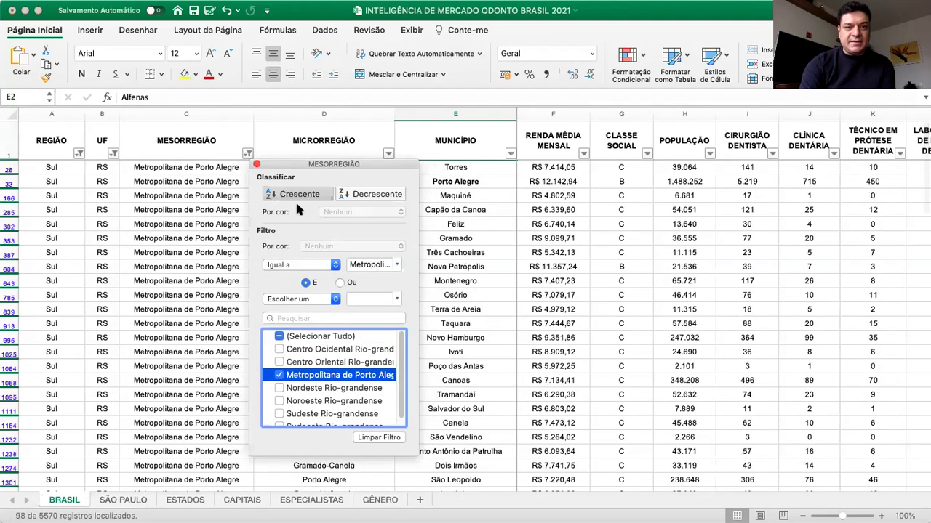
pyautogui.click(256, 165)
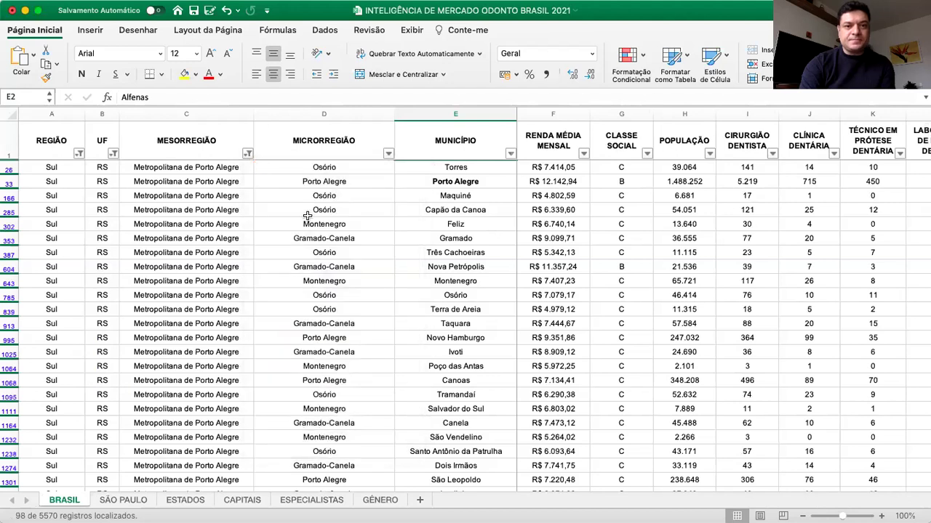
# Filter the MICRORREGIÃO column to show only Porto Alegre, and select the Porto Alegre cell in the MUNICÍPIO column.
pyautogui.click(388, 153)
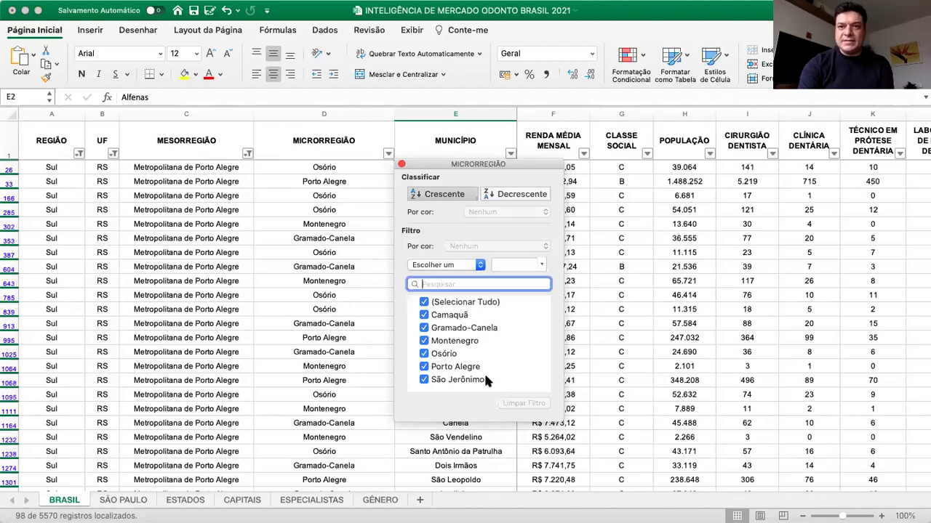
pyautogui.click(424, 302)
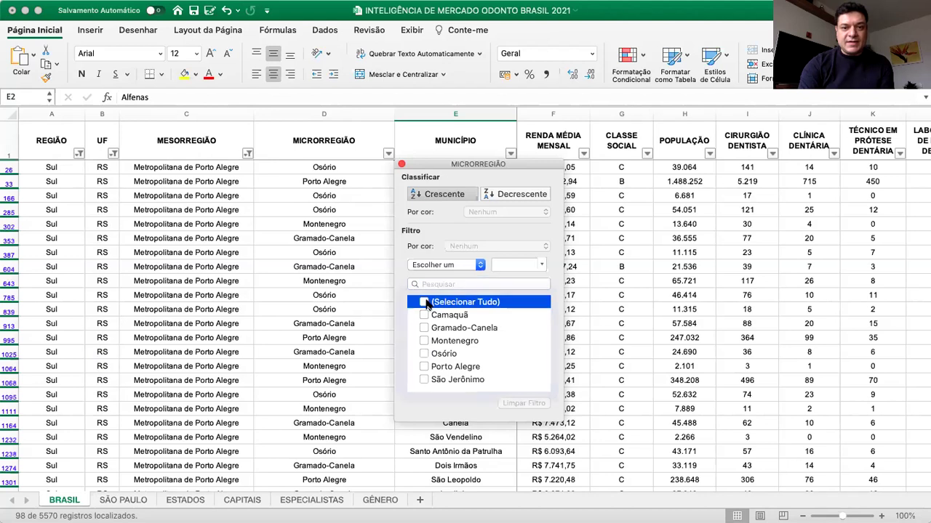
pyautogui.click(422, 366)
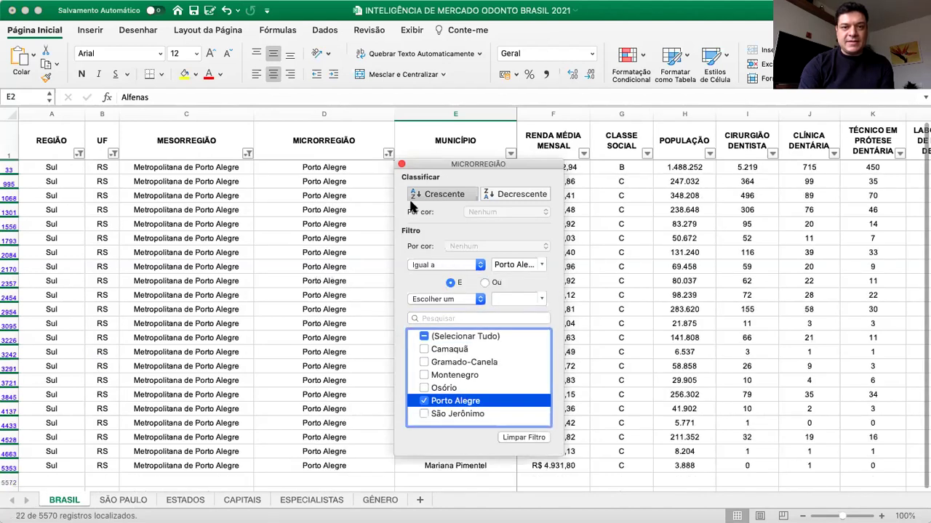
pyautogui.click(401, 164)
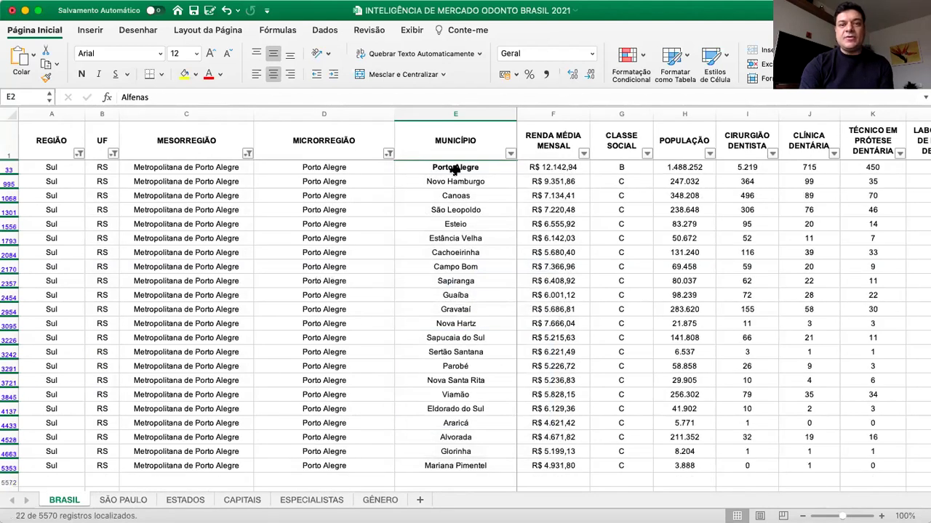
pyautogui.click(455, 169)
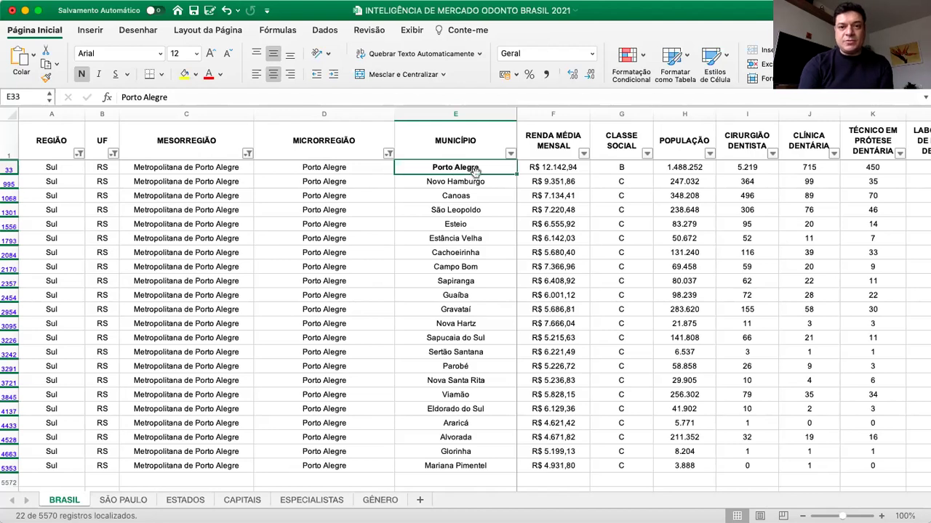
# Sort the filtered municipalities by RENDA MÉDIA MENSAL in descending order.
pyautogui.click(583, 155)
pyautogui.click(689, 194)
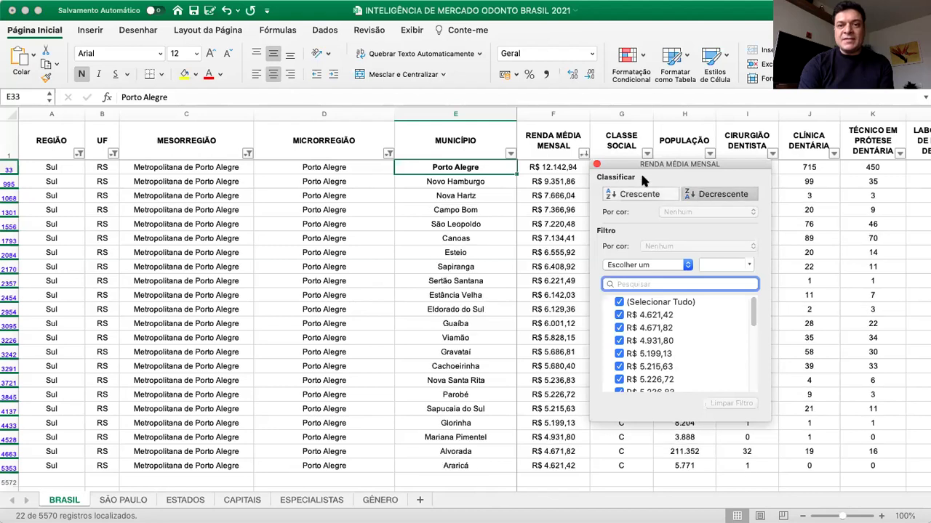
pyautogui.click(596, 166)
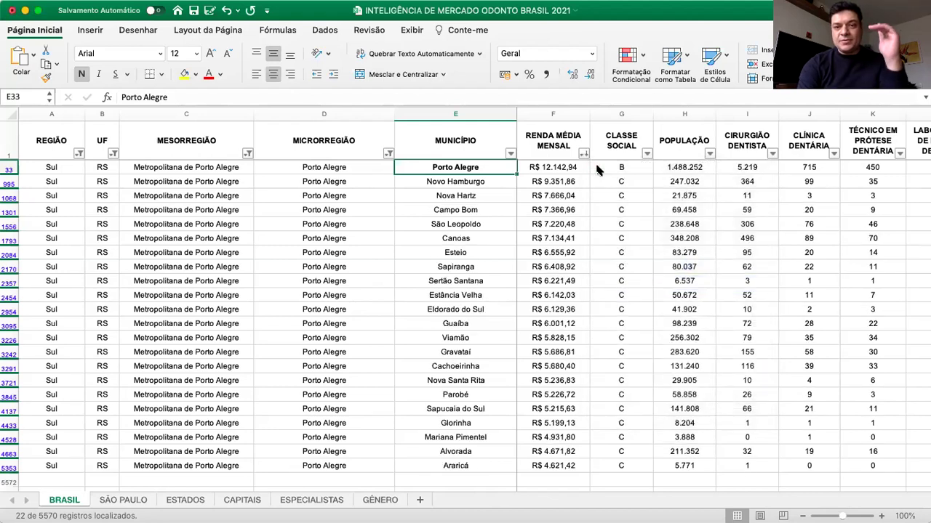
# Go through the RENDA MÉDIA MENSAL values of the three highest-income municipalities.
pyautogui.click(554, 168)
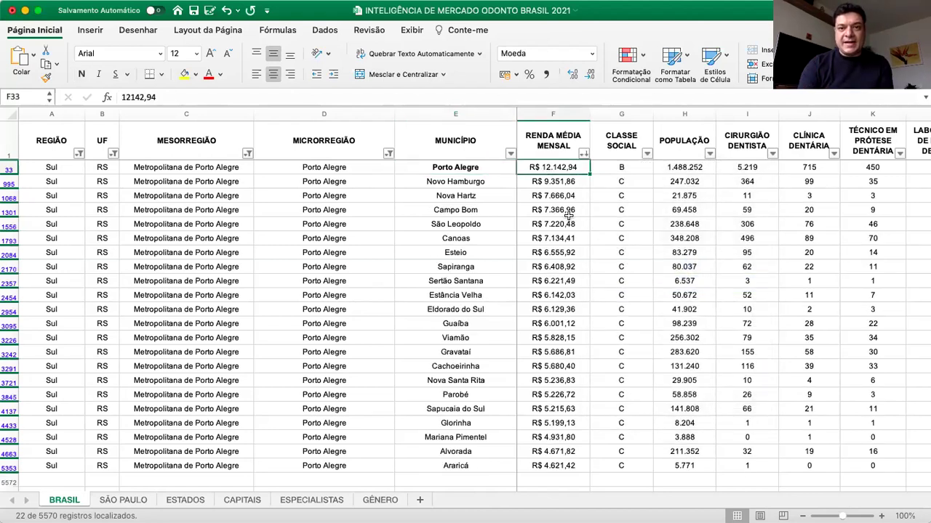
pyautogui.press('Down')
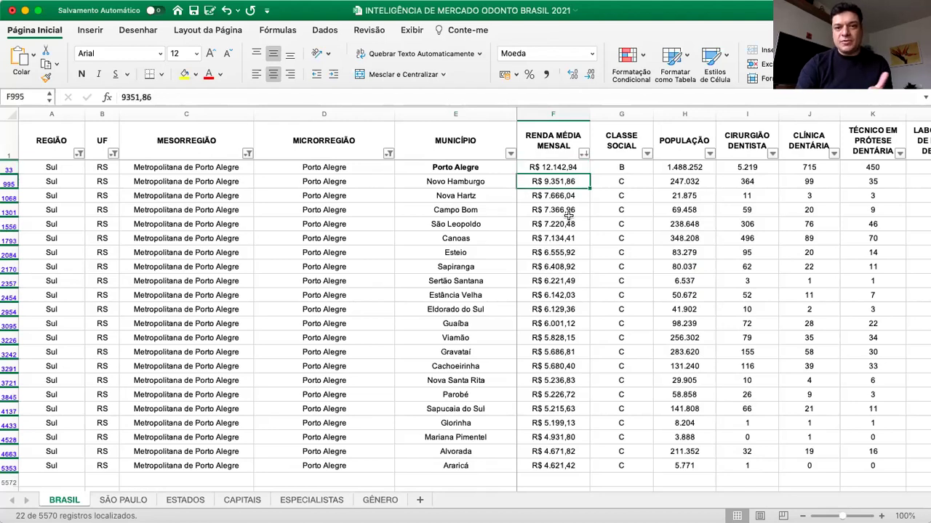
pyautogui.press('Down')
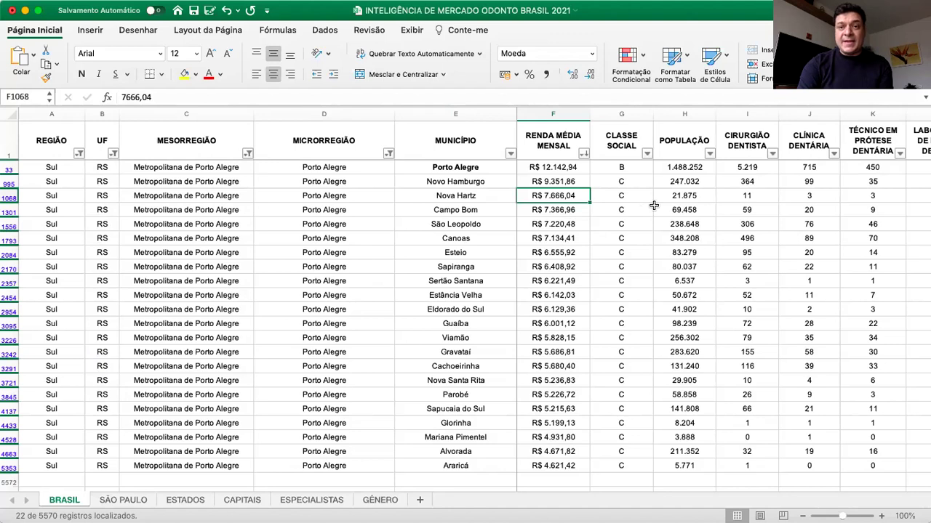
# Sort the filtered municipalities by POPULAÇÃO in descending order.
pyautogui.click(709, 152)
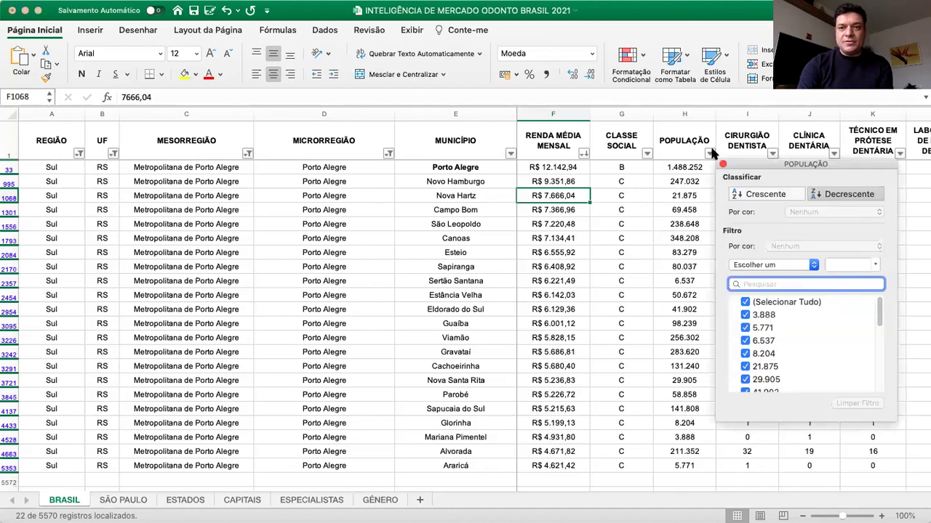
pyautogui.click(829, 194)
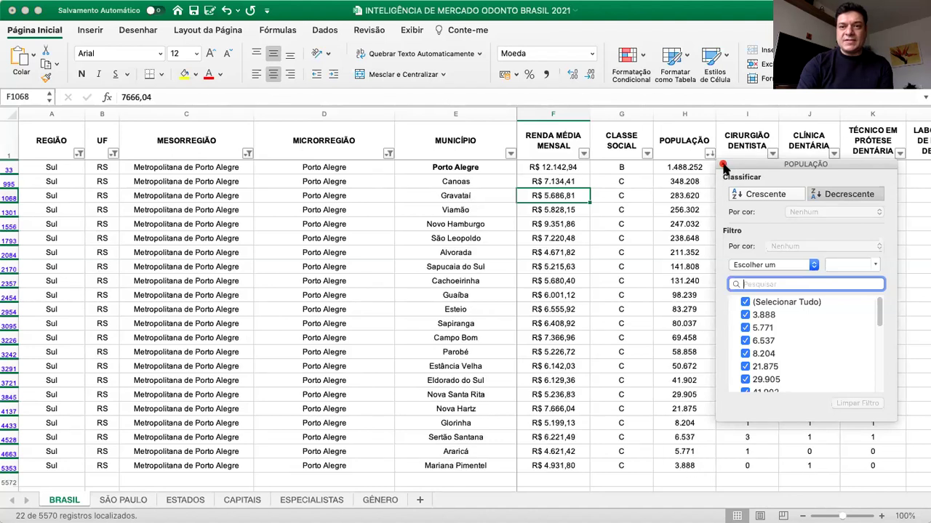
pyautogui.click(723, 163)
# Go through the POPULAÇÃO values from Porto Alegre down to Alvorada, and check Novo Hamburgo's CIRURGIÃO DENTISTA figure.
pyautogui.click(699, 167)
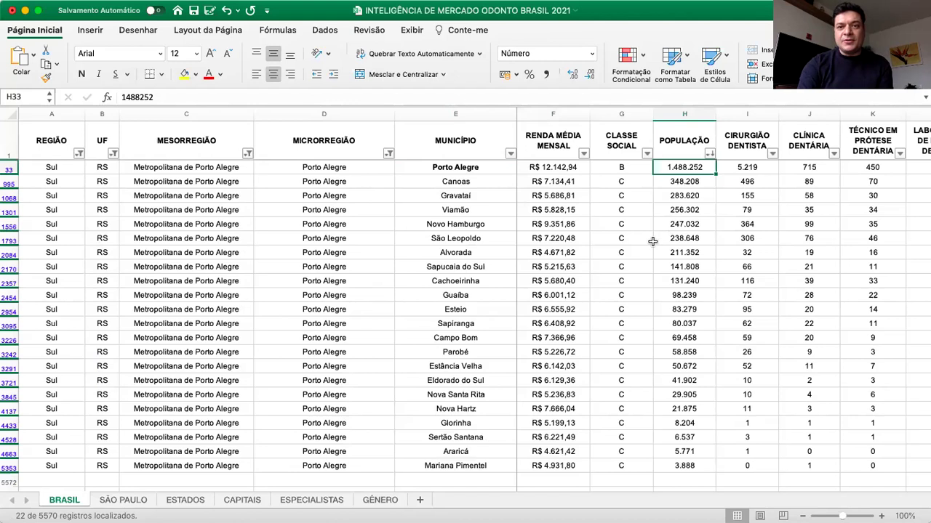
pyautogui.press('Down')
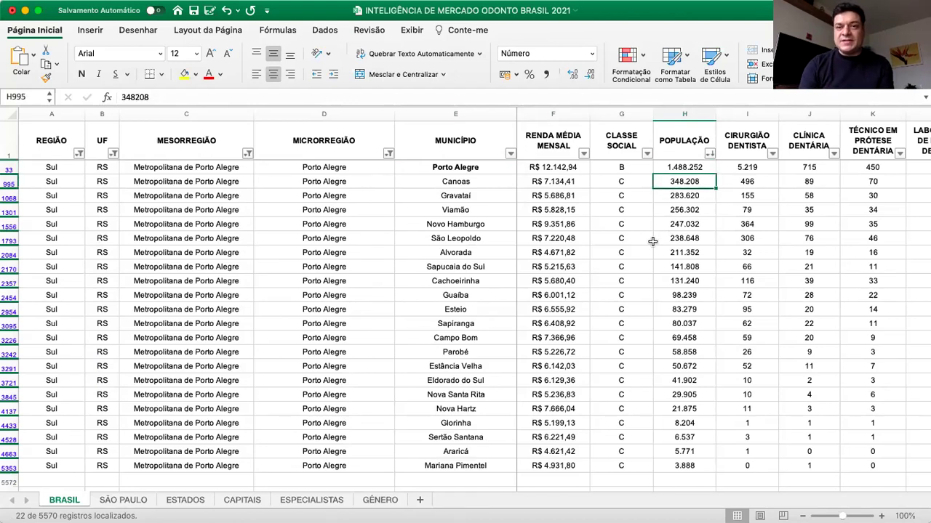
pyautogui.press('Down')
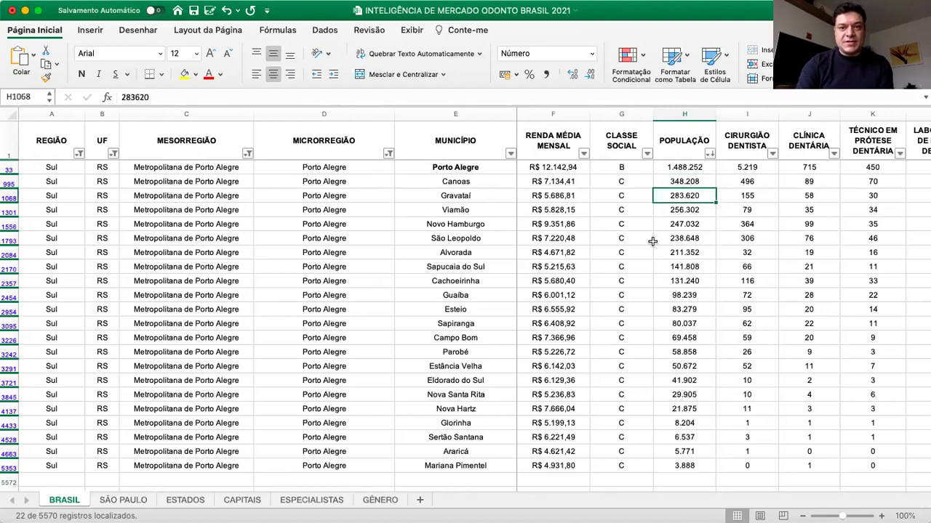
pyautogui.press('Down')
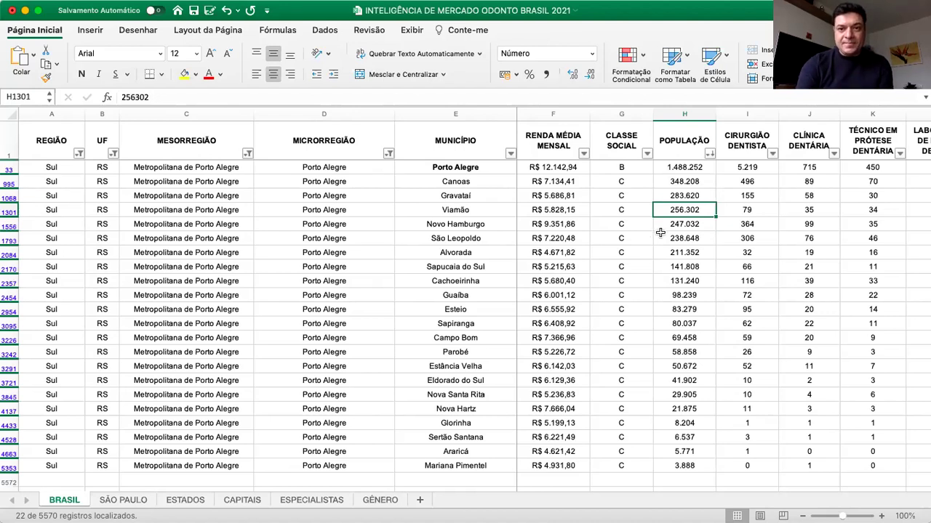
pyautogui.click(662, 226)
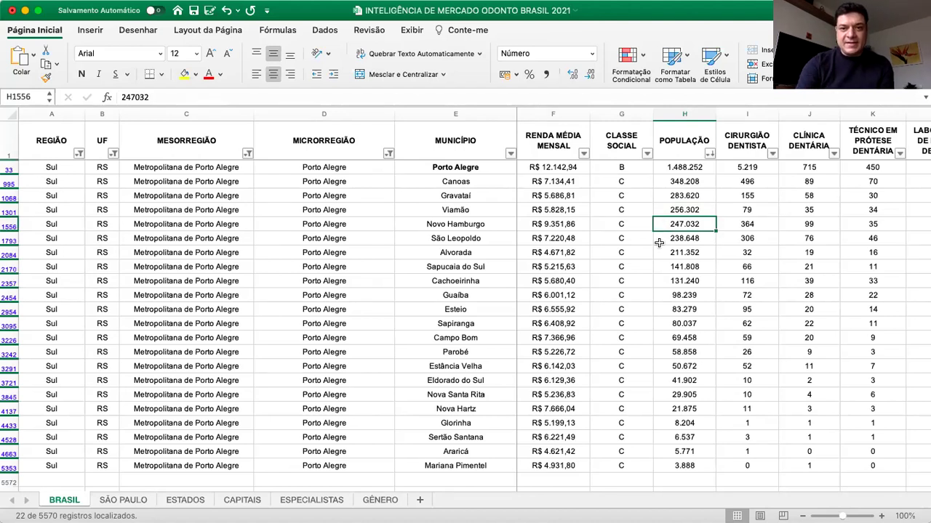
pyautogui.click(657, 253)
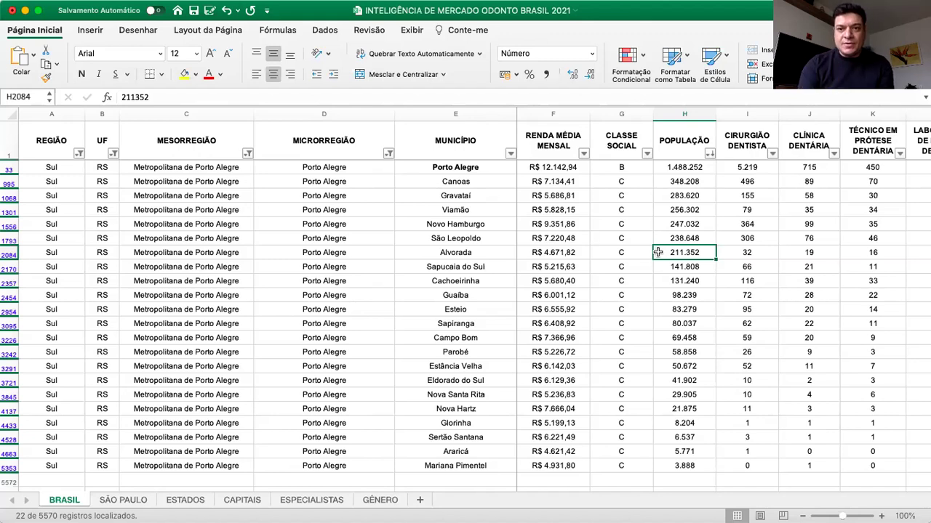
pyautogui.click(733, 225)
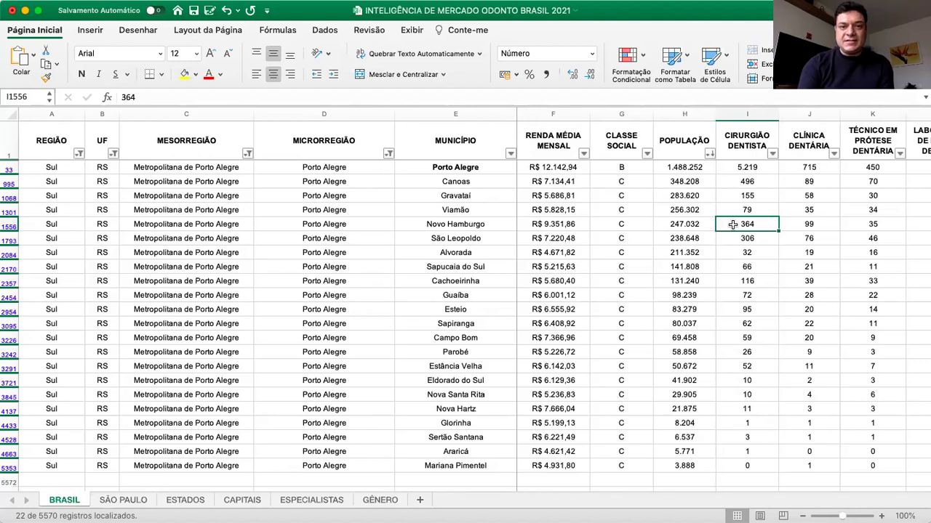
# Check Alvorada's CIRURGIÃO DENTISTA figure and filter MUNICÍPIO to only Alvorada and Novo Hamburgo.
pyautogui.click(721, 252)
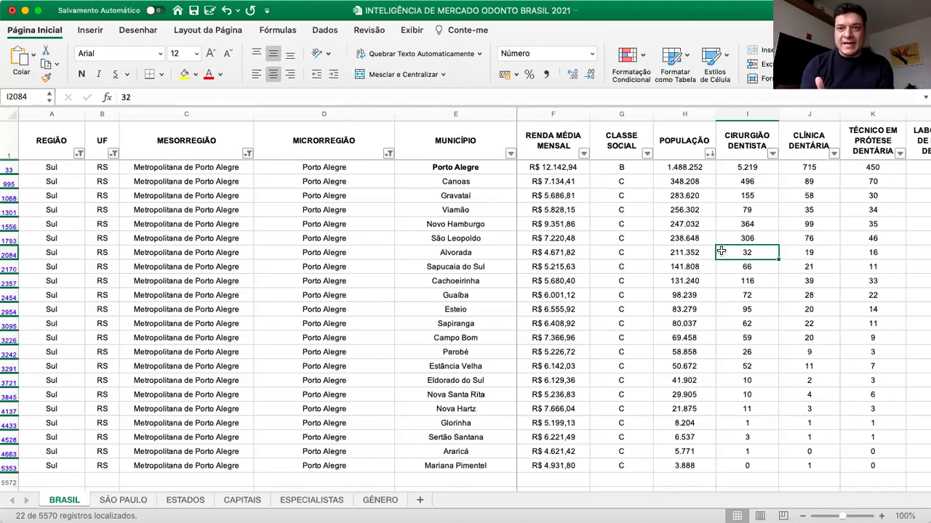
pyautogui.click(510, 153)
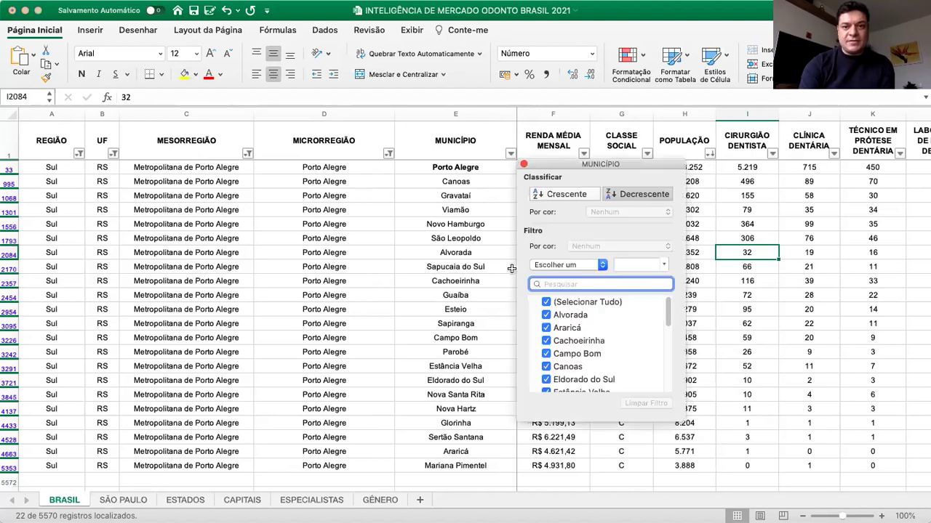
pyautogui.click(546, 302)
pyautogui.click(546, 315)
pyautogui.scroll(-5, 561, 384)
pyautogui.scroll(-1, 561, 384)
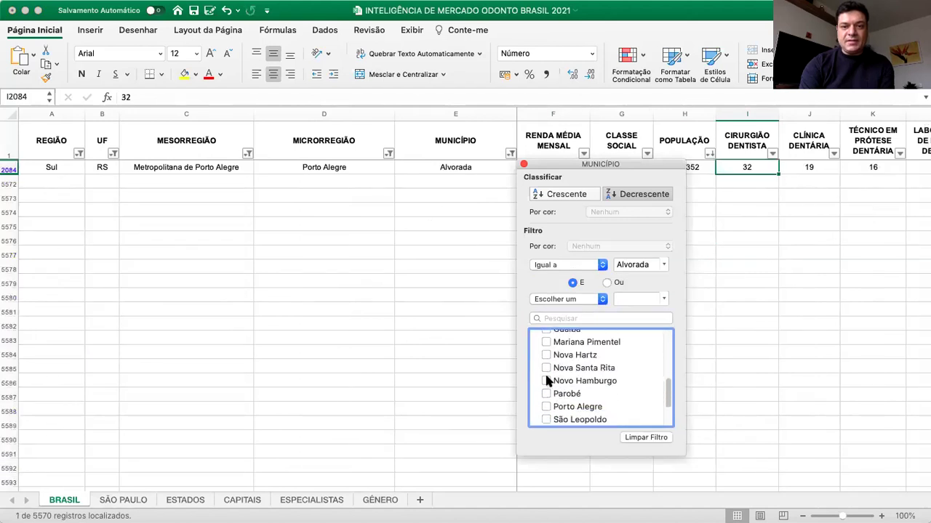
pyautogui.click(546, 381)
pyautogui.click(524, 164)
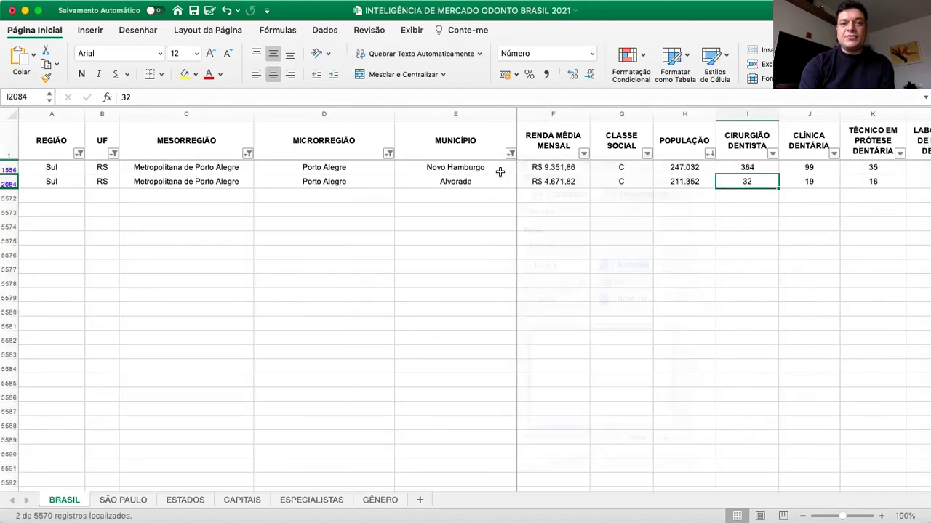
# Compare the RENDA MÉDIA MENSAL values of Novo Hamburgo and Alvorada.
pyautogui.click(480, 169)
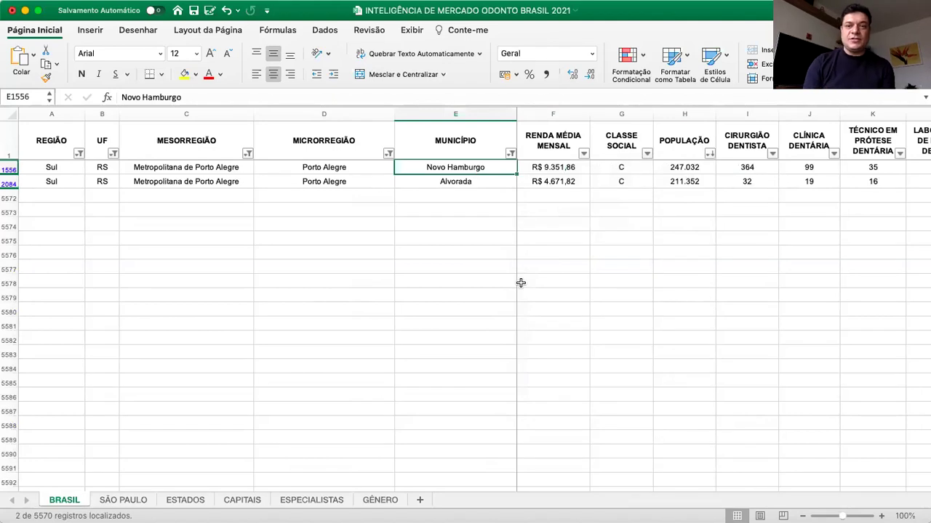
pyautogui.press('Right')
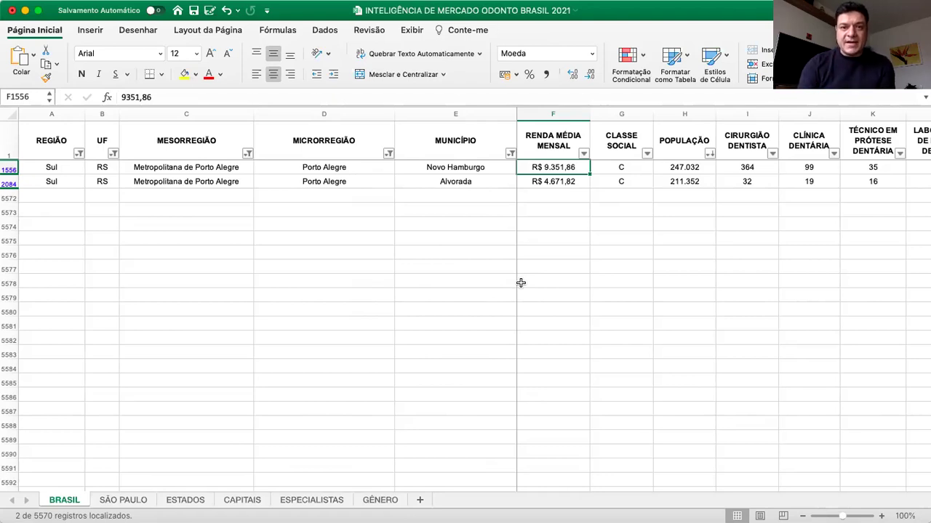
pyautogui.press('Down')
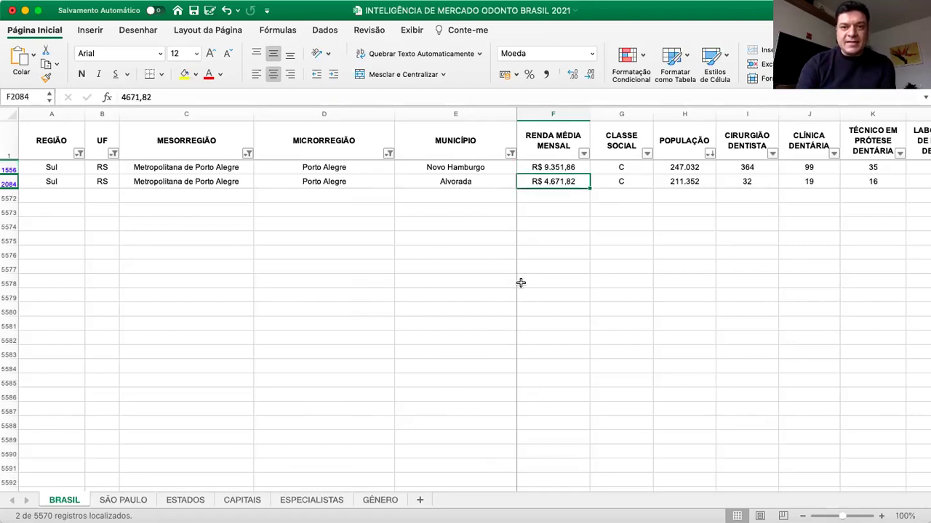
pyautogui.press('Up')
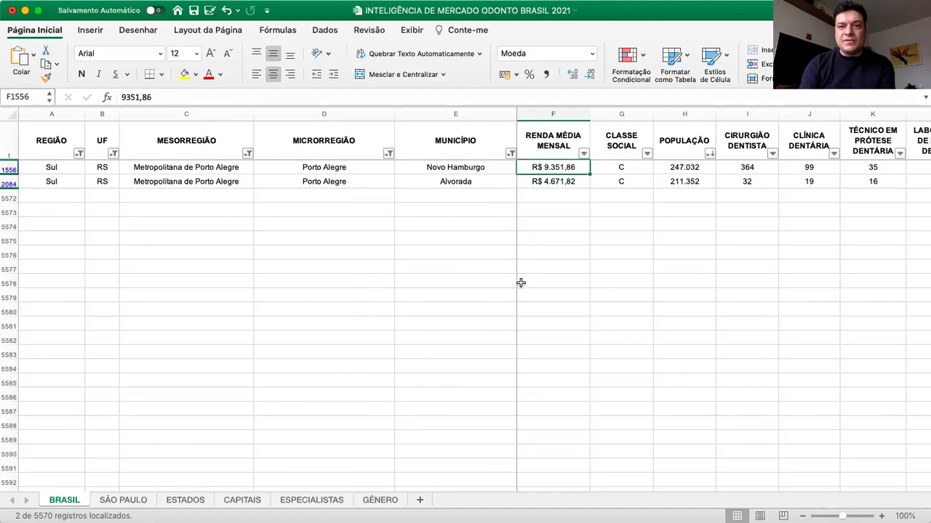
# Check Novo Hamburgo's CLASSE SOCIAL and POPULAÇÃO, and compare its CIRURGIÃO DENTISTA figure with Alvorada's.
pyautogui.press('Right')
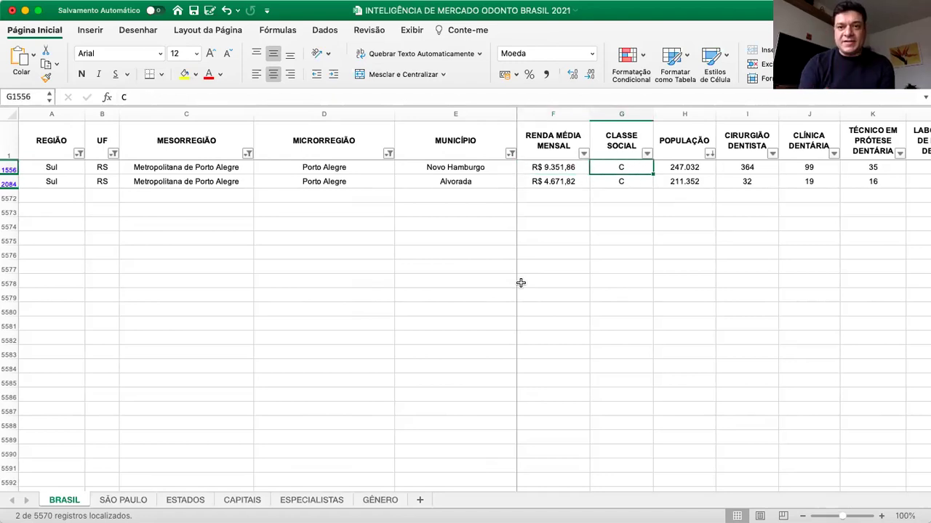
pyautogui.press('Right')
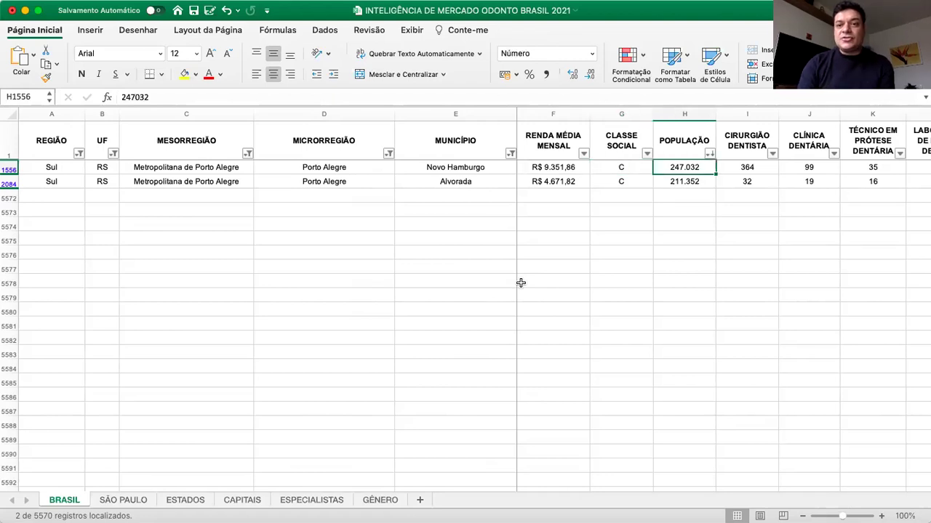
pyautogui.press('Right')
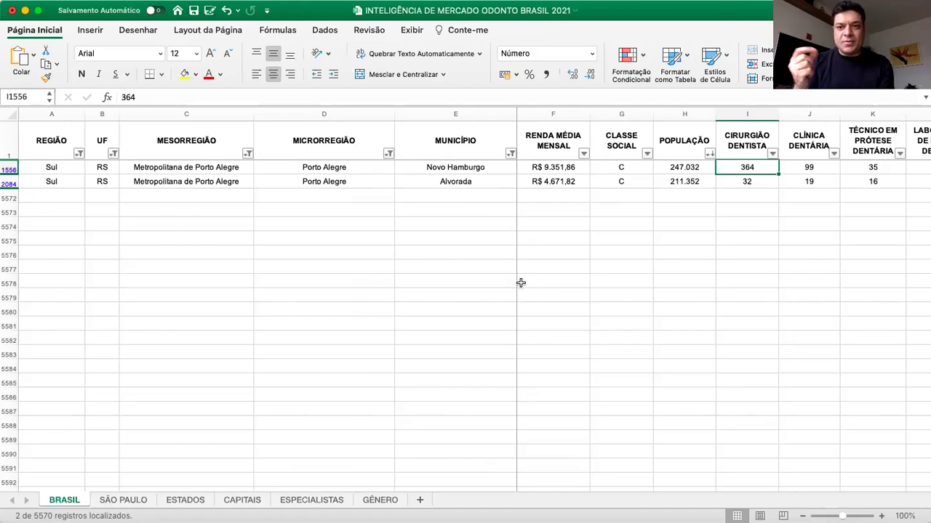
pyautogui.press('Down')
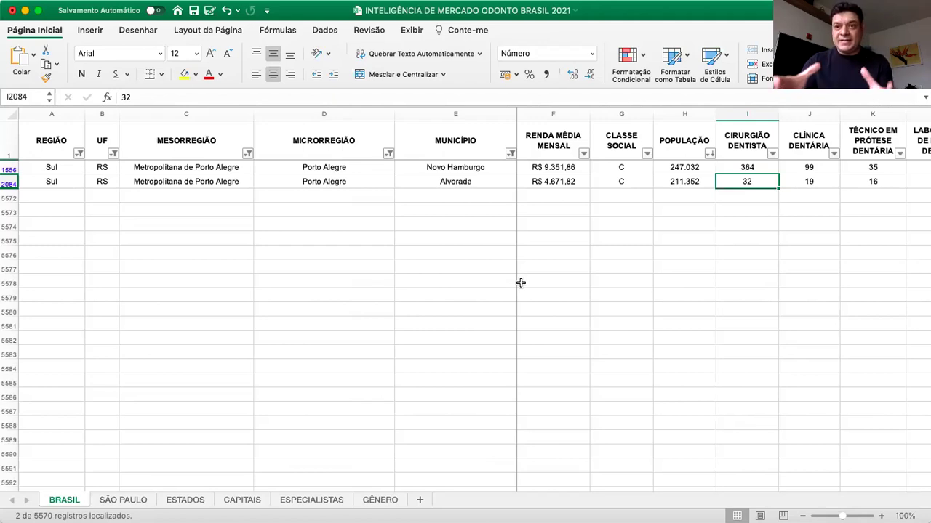
pyautogui.press('Up')
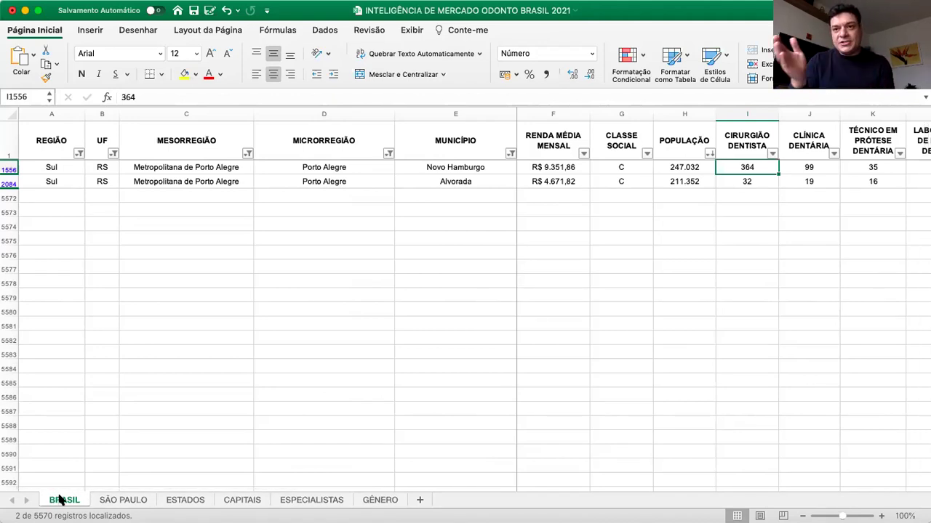
# Open the SÃO PAULO sheet and go through its column headings from UF to CLASSE SOCIAL.
pyautogui.click(100, 501)
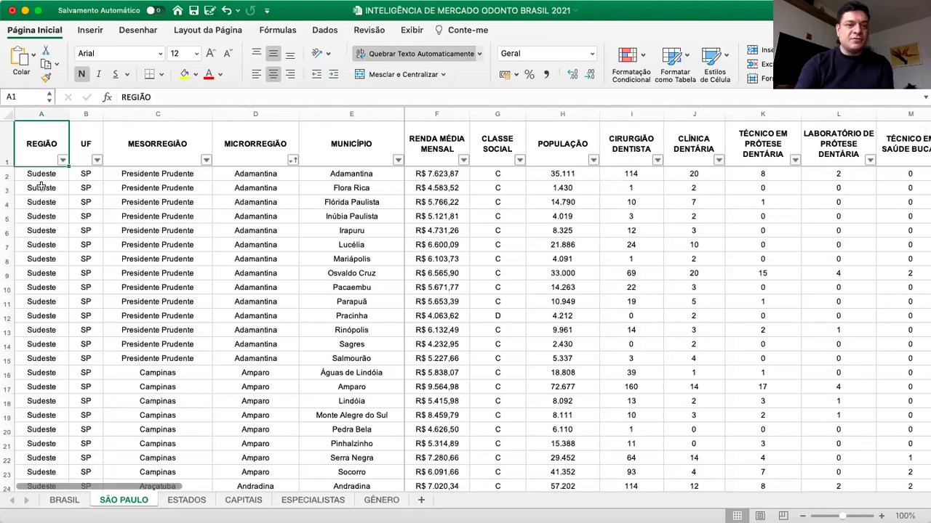
pyautogui.click(80, 151)
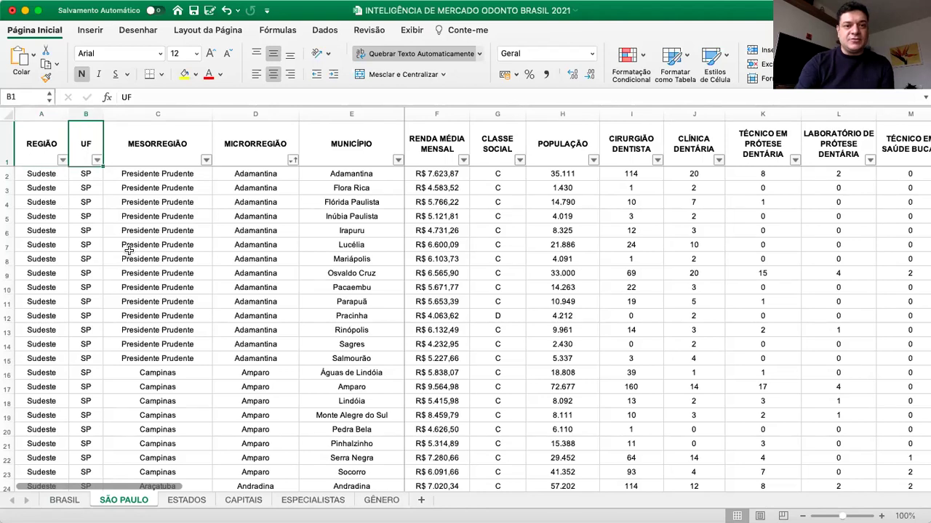
pyautogui.press('Right')
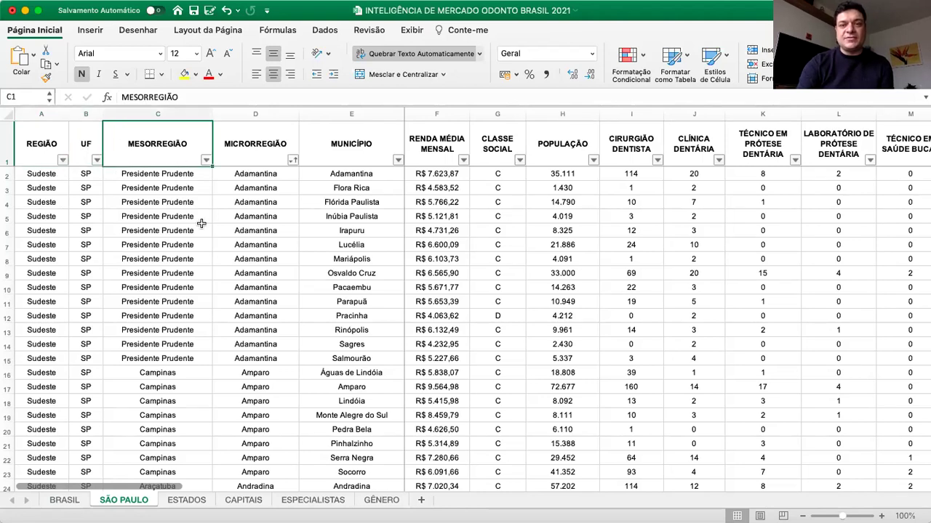
pyautogui.press('Right')
pyautogui.press('Right')
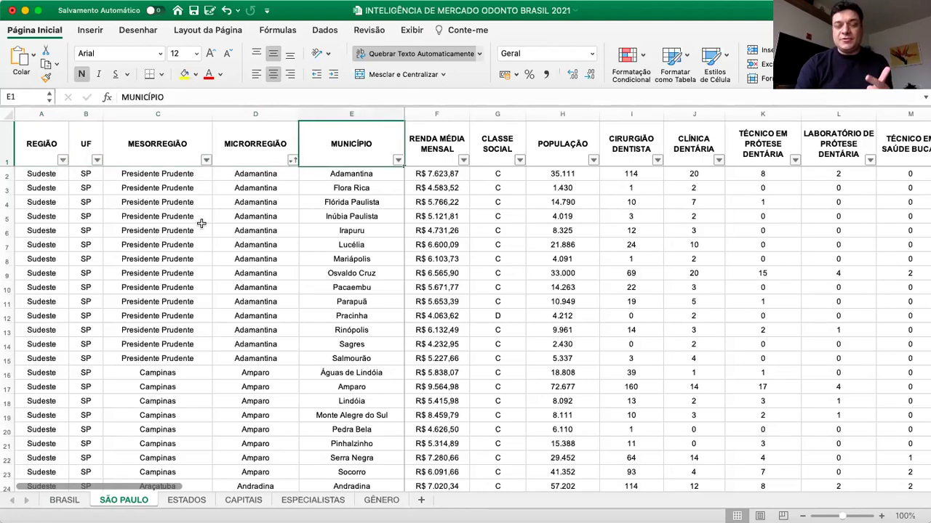
pyautogui.press('Right')
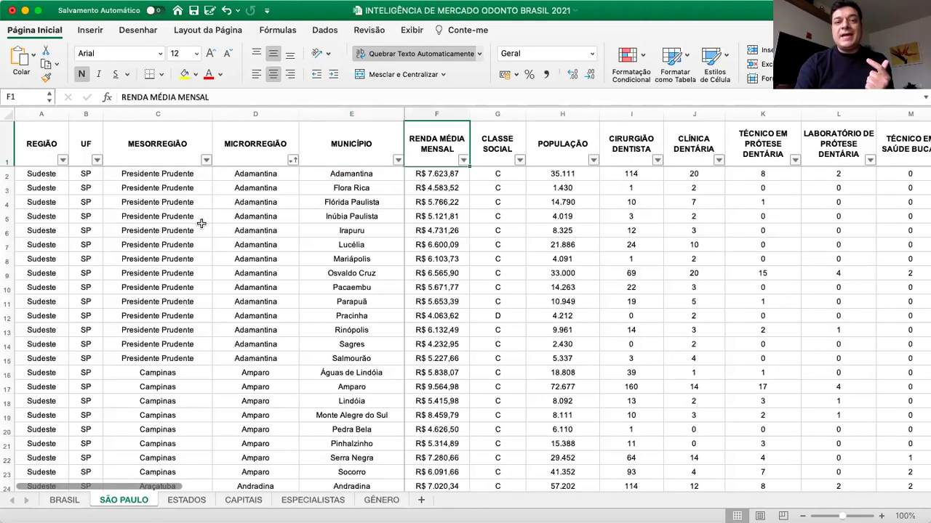
pyautogui.press('Right')
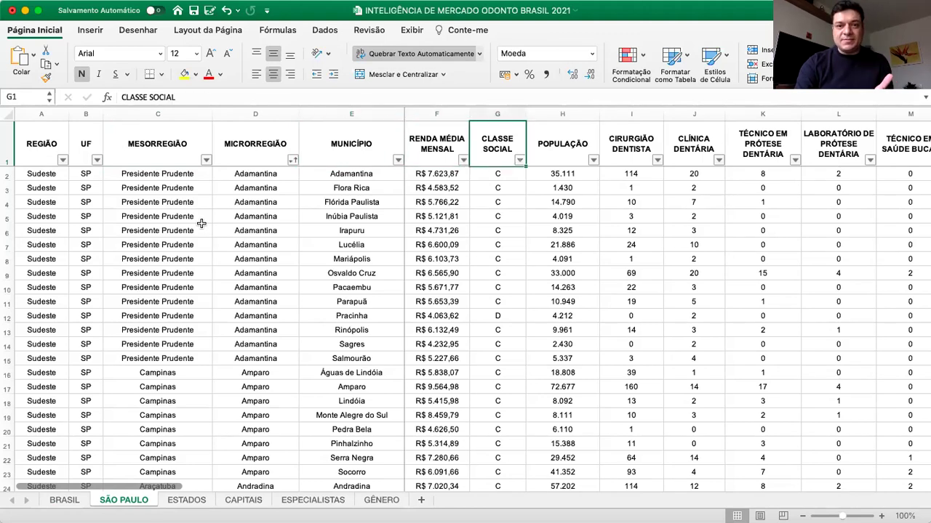
# Go through the column headings from POPULAÇÃO to HABITANTES X DENTISTA on the SÃO PAULO sheet.
pyautogui.press('Right')
pyautogui.press('Right')
pyautogui.press('Right')
pyautogui.press('Right')
pyautogui.press('Right')
pyautogui.press('Right')
pyautogui.press('Right')
pyautogui.press('Right')
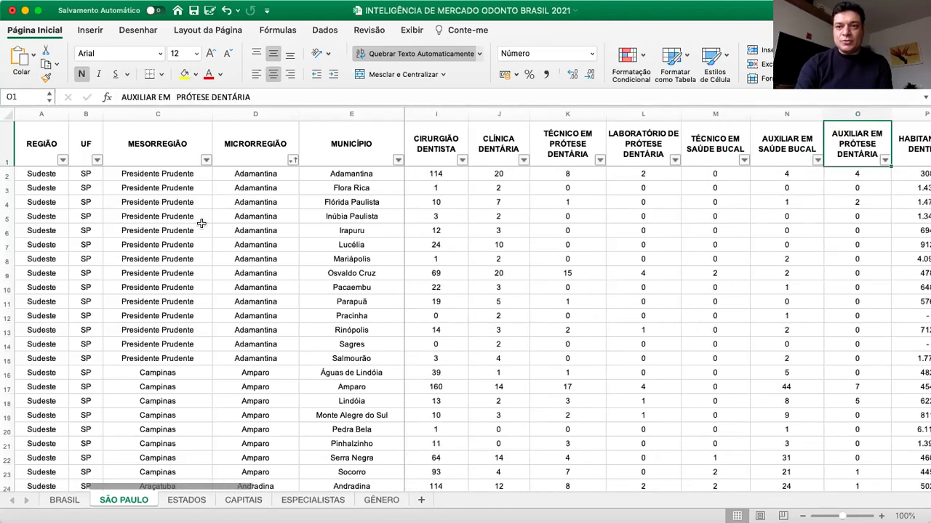
pyautogui.press('Right')
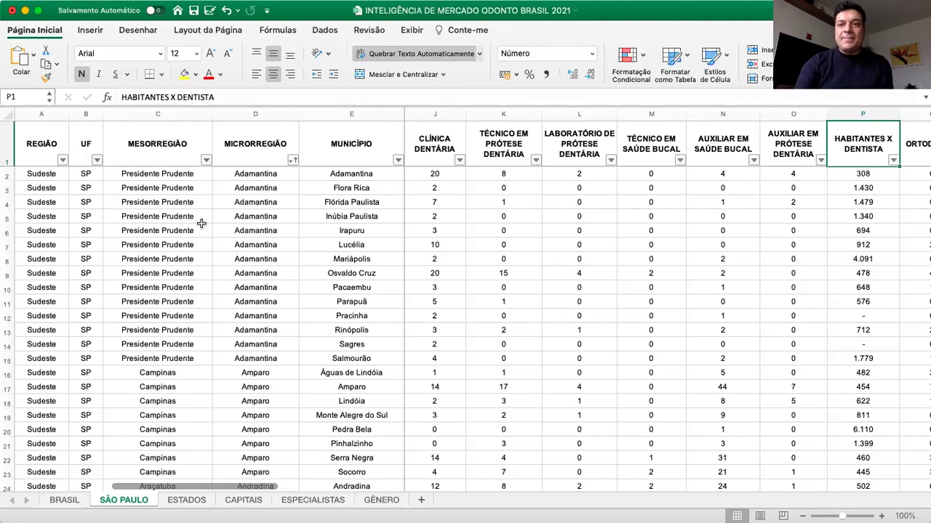
# Review the specialty column headings from ORTODONTIA to CIRURGIA E TRAUMATOLOGIA BUCO-MAXILO-FACIAL.
pyautogui.press('Right')
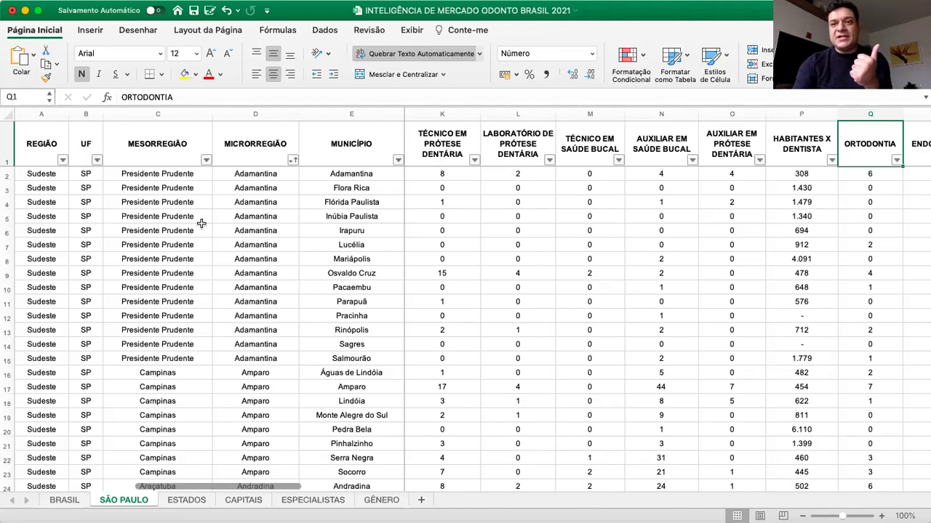
pyautogui.press('Right')
pyautogui.press('Right')
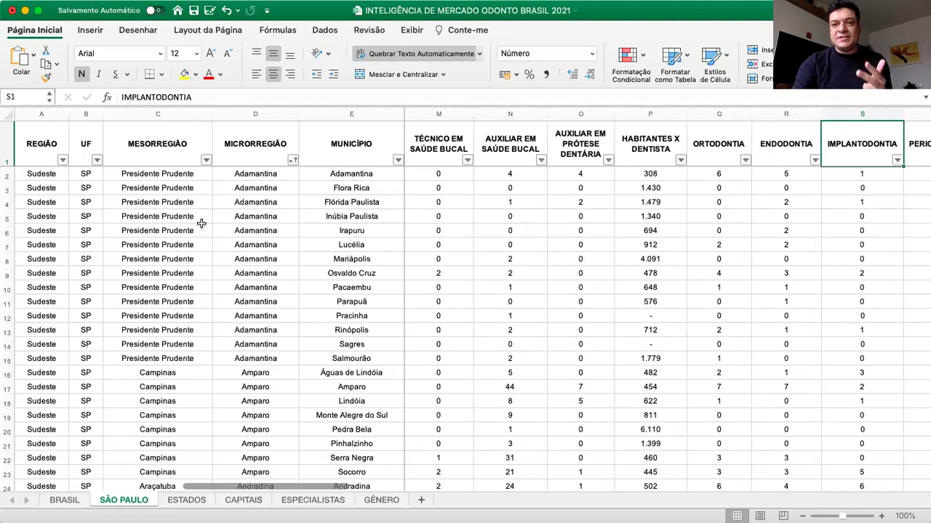
pyautogui.press('Right')
pyautogui.press('Right')
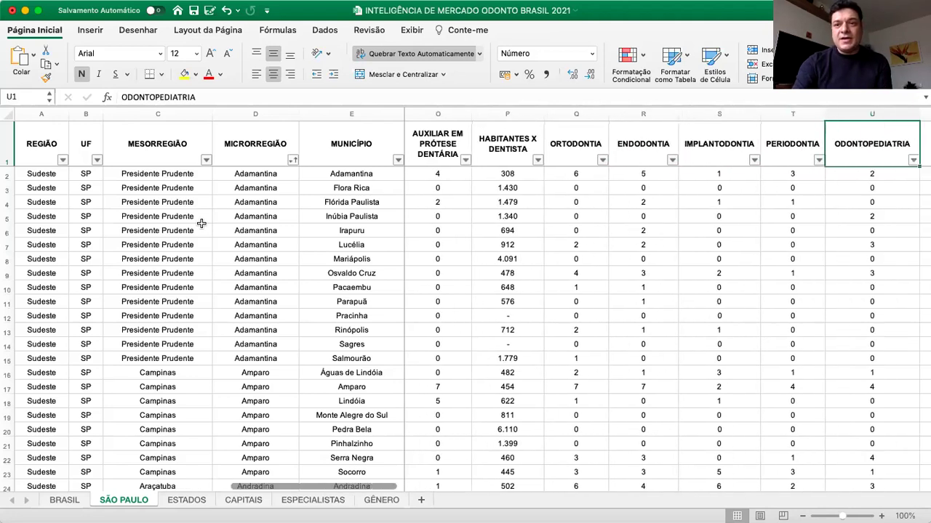
pyautogui.press('Right')
pyautogui.press('Right')
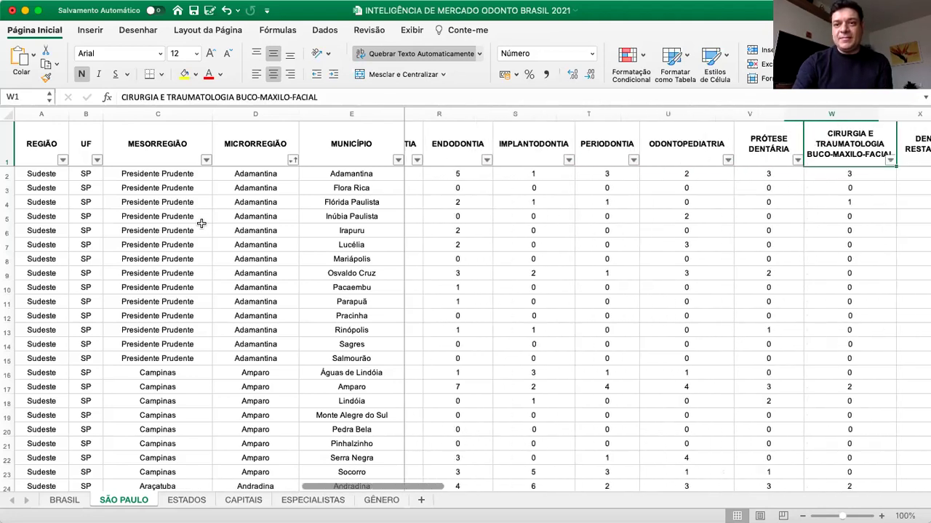
# Review the remaining specialty columns from DENTÍSTICA RESTAURADORA through PRÓTESE BUCO-MAXILO-FACIAL, ending on that column's first data row.
pyautogui.press('Right')
pyautogui.press('Right')
pyautogui.press('Right')
pyautogui.press('Right')
pyautogui.press('Right')
pyautogui.press('Right')
pyautogui.press('Right')
pyautogui.press('Right')
pyautogui.press('Right')
pyautogui.press('Right')
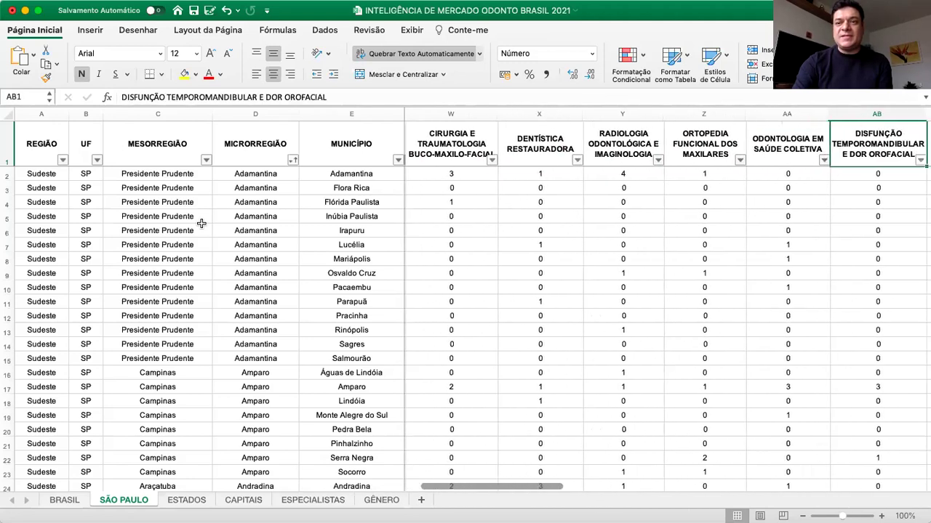
pyautogui.press('Right')
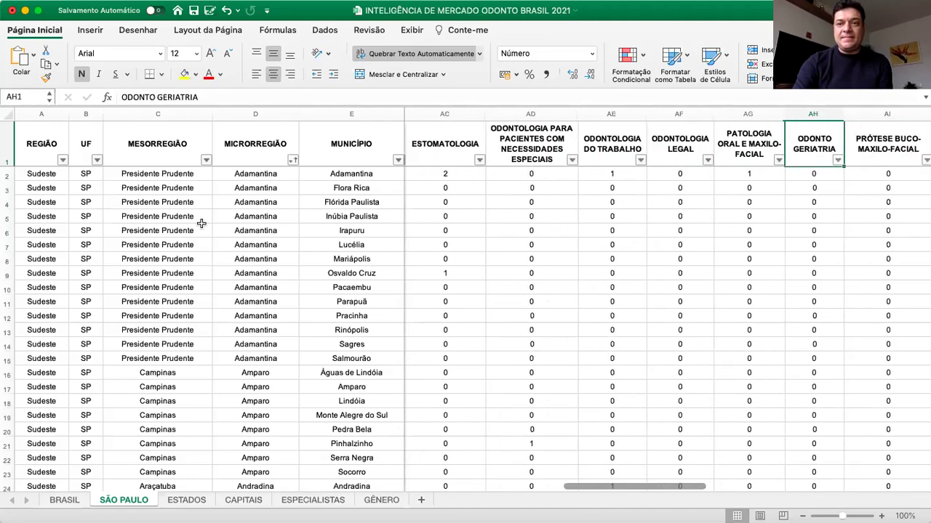
pyautogui.press('Right')
pyautogui.press('Right')
pyautogui.press('Left')
pyautogui.press('Down')
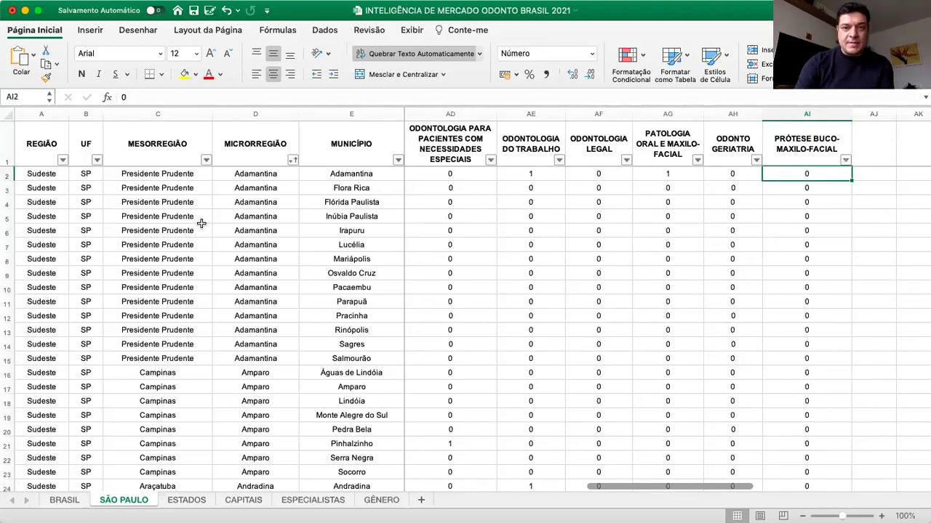
# Return along the first data row to Adamantina in the MUNICÍPIO column.
pyautogui.press('Left')
pyautogui.press('Left')
pyautogui.press('Left')
pyautogui.press('Left')
pyautogui.press('Left')
pyautogui.press('Left')
pyautogui.press('Left')
pyautogui.press('Left')
pyautogui.press('Left')
pyautogui.press('Left')
pyautogui.press('Left')
pyautogui.press('Left')
pyautogui.press('Left')
pyautogui.press('Left')
pyautogui.press('Left')
pyautogui.press('Left')
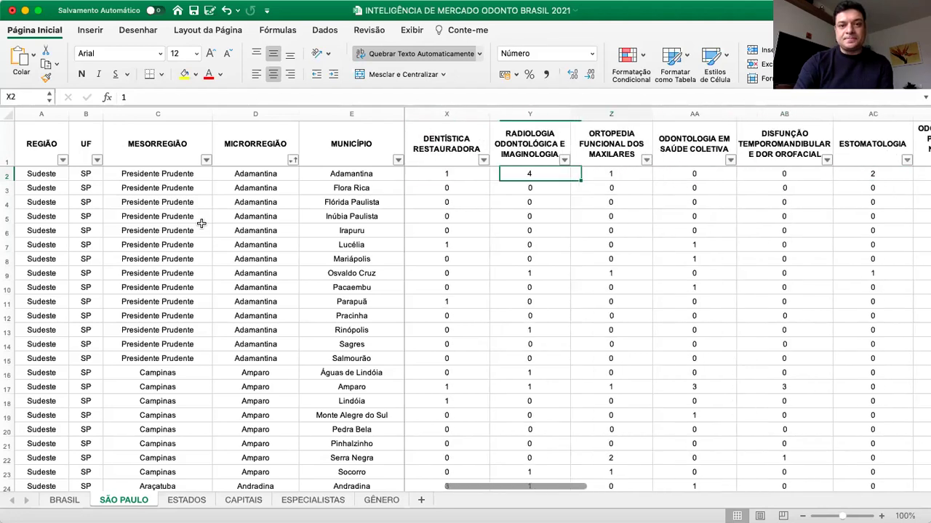
pyautogui.press('Left')
pyautogui.press('Left')
pyautogui.press('Left')
pyautogui.press('Left')
pyautogui.press('Left')
pyautogui.press('Left')
pyautogui.press('Left')
pyautogui.press('Left')
pyautogui.press('Left')
pyautogui.press('Left')
pyautogui.press('Left')
pyautogui.press('Left')
pyautogui.press('Left')
pyautogui.press('Left')
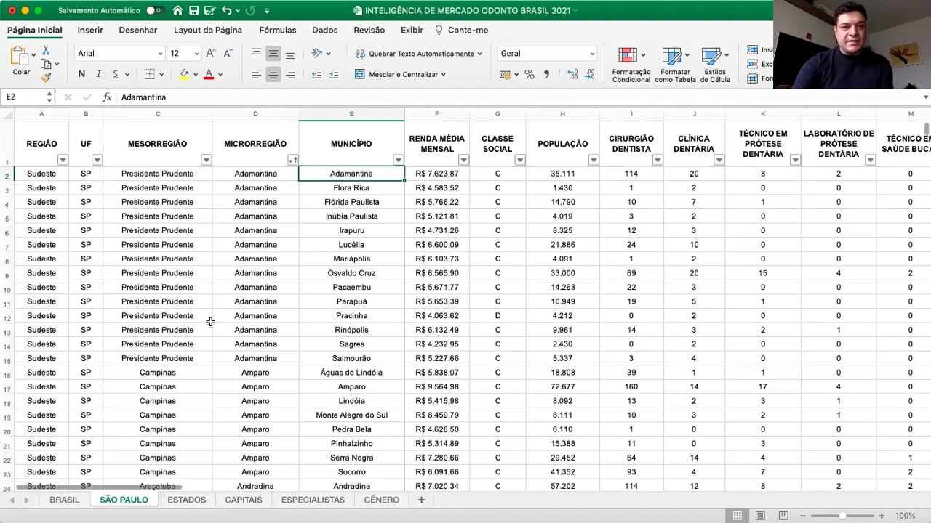
# Filter MESORREGIÃO on the SÃO PAULO sheet to only Campinas.
pyautogui.click(205, 160)
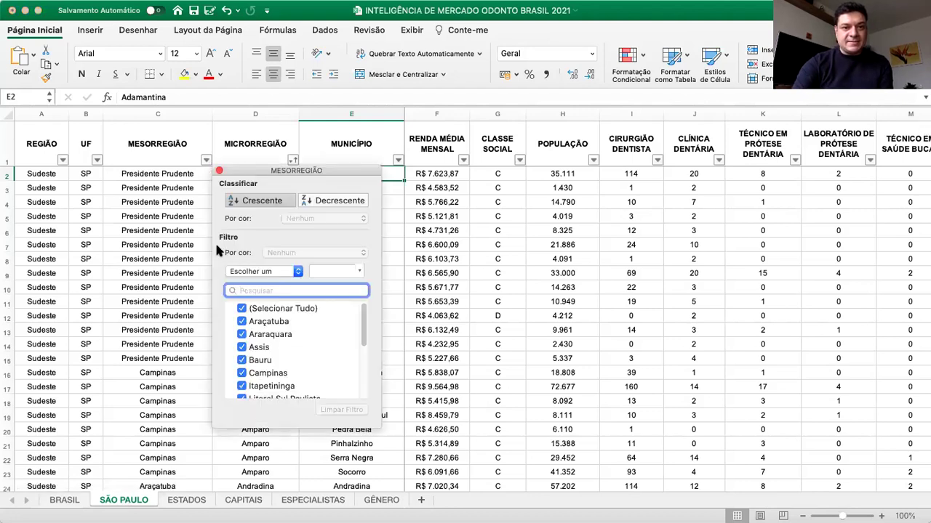
pyautogui.click(242, 308)
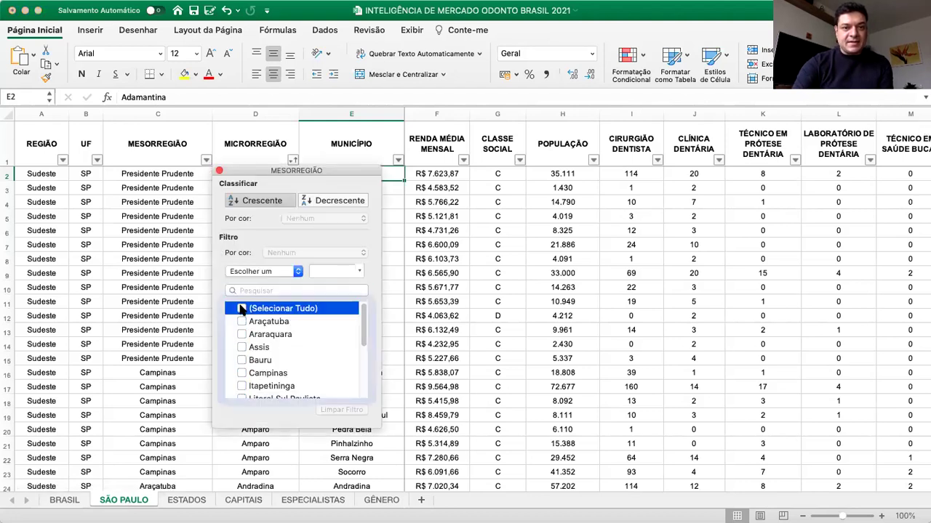
pyautogui.click(240, 372)
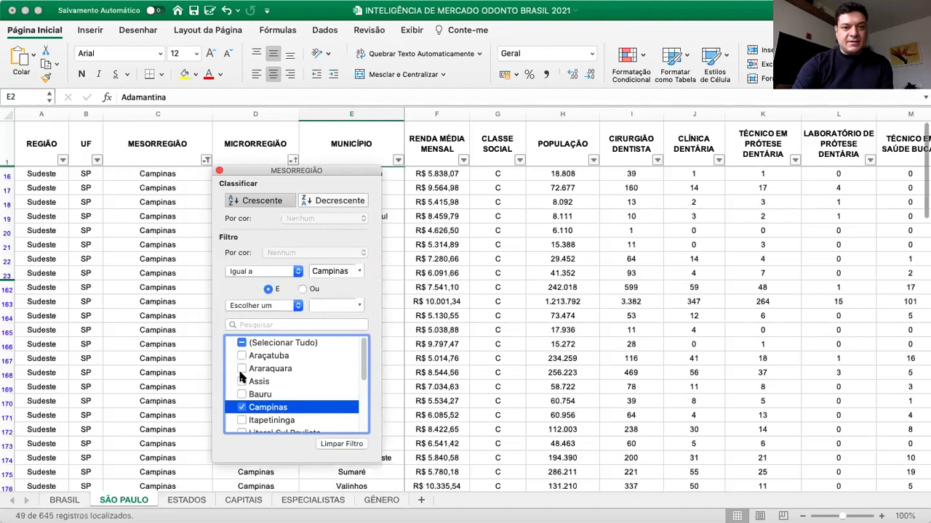
pyautogui.click(219, 170)
# Filter MICRORREGIÃO on the SÃO PAULO sheet to only Campinas.
pyautogui.click(293, 161)
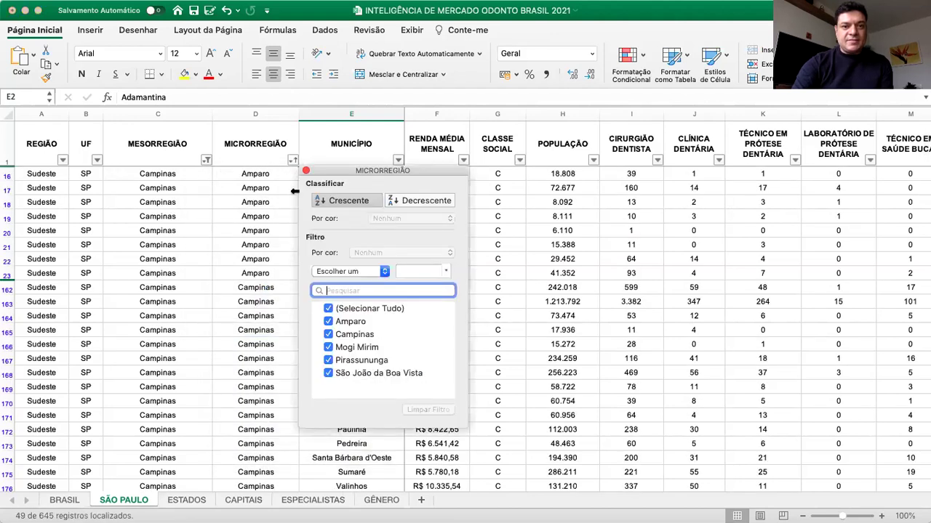
pyautogui.click(328, 309)
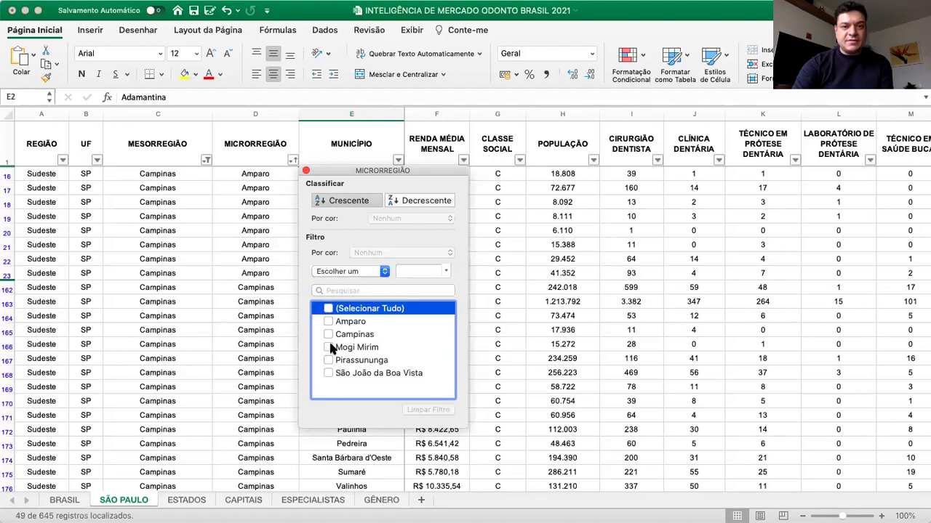
pyautogui.click(328, 335)
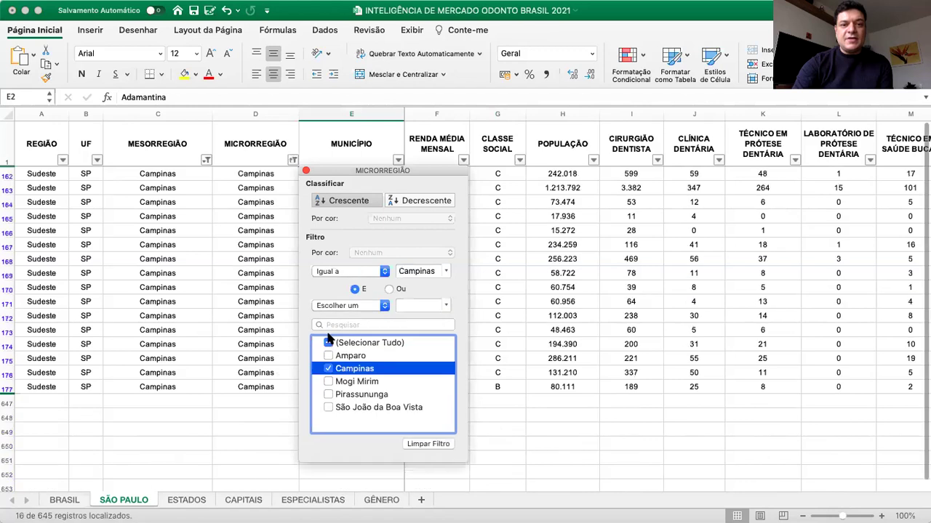
pyautogui.click(305, 172)
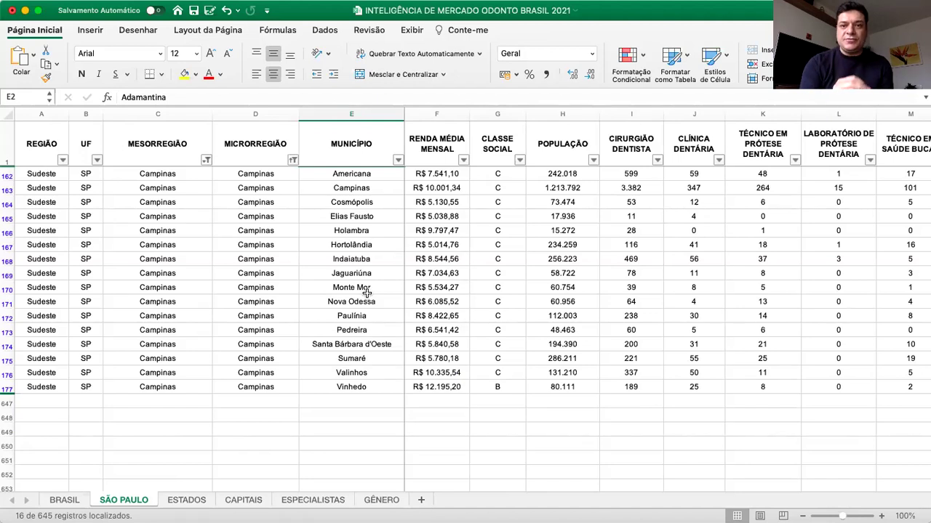
# Sort the filtered Campinas municipalities by IMPLANTODONTIA in descending order.
pyautogui.hscroll(8, 576, 277)
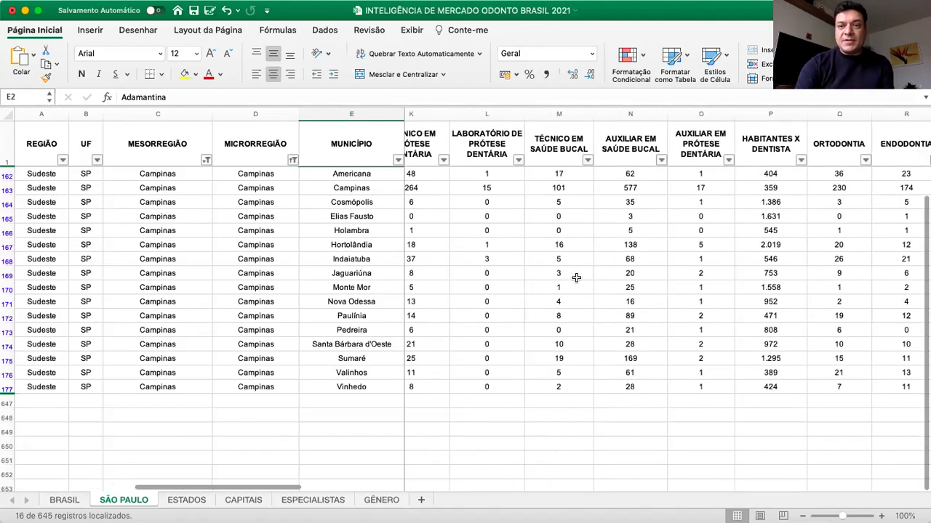
pyautogui.hscroll(4, 576, 277)
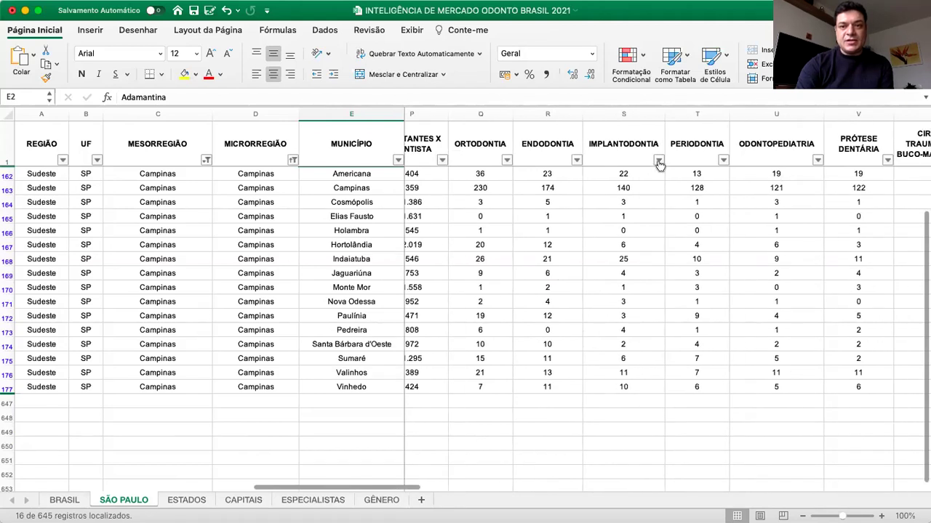
pyautogui.click(658, 160)
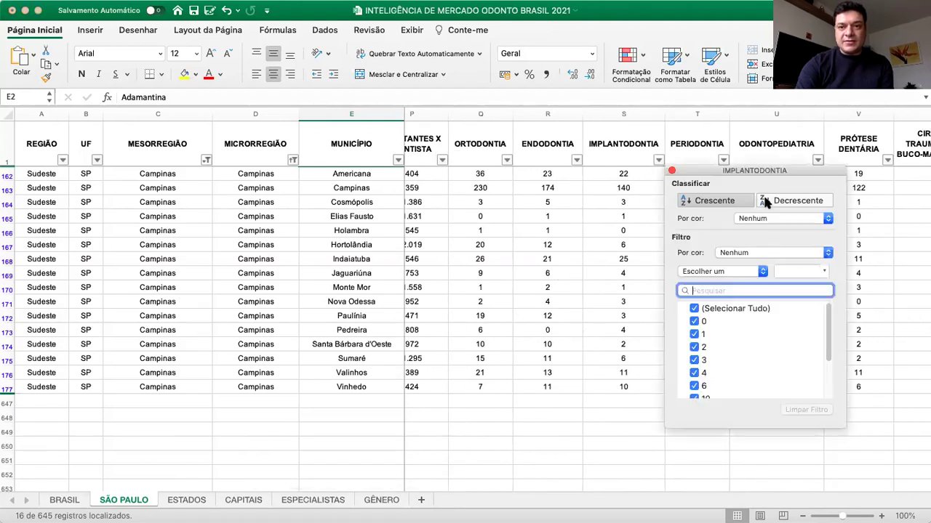
pyautogui.click(764, 201)
pyautogui.click(671, 173)
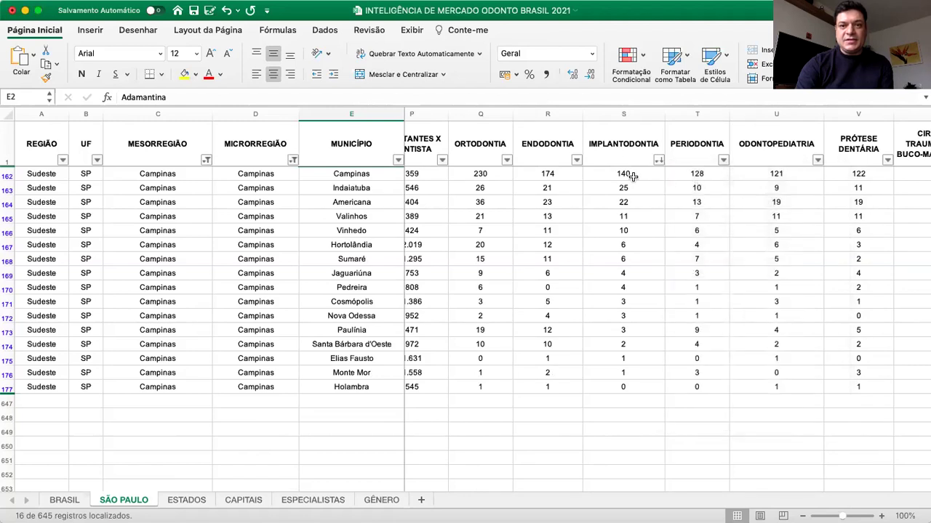
# Compare the IMPLANTODONTIA figures of Campinas, Indaiatuba, Americana and Valinhos.
pyautogui.click(631, 178)
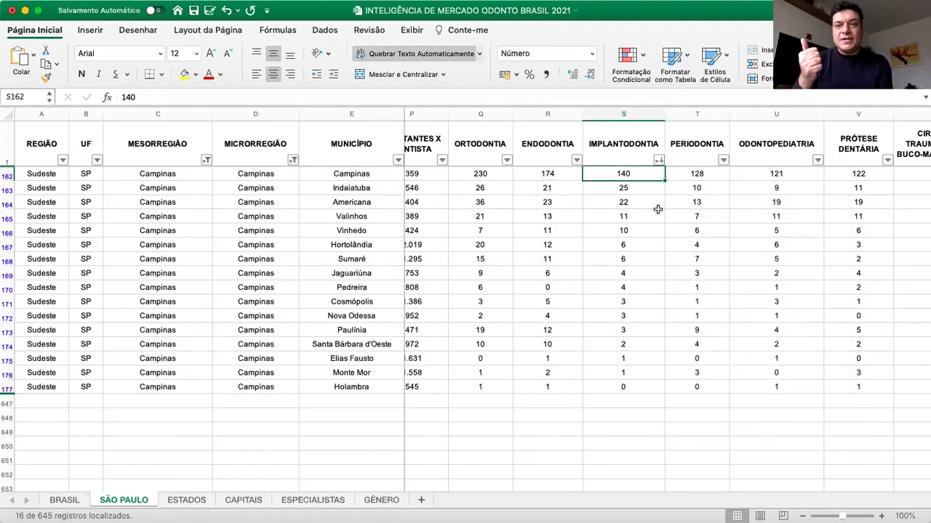
pyautogui.press('Down')
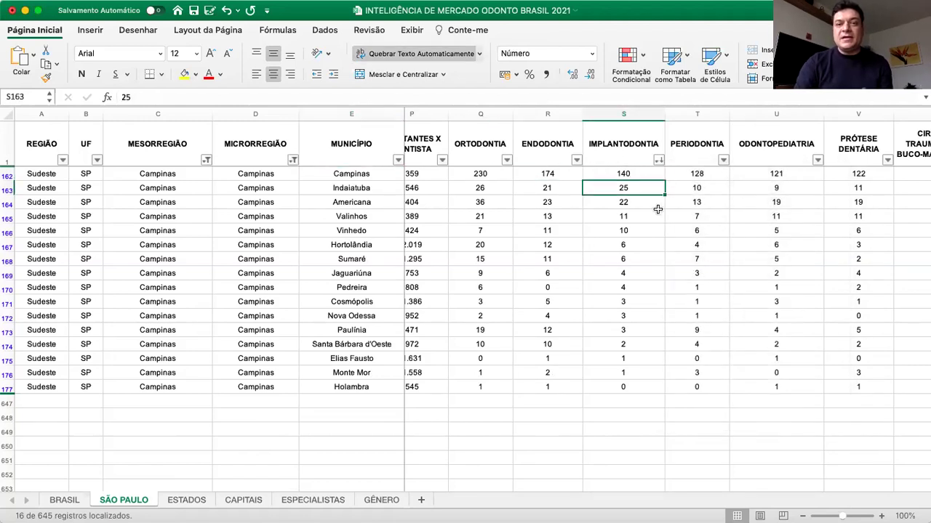
pyautogui.press('Left')
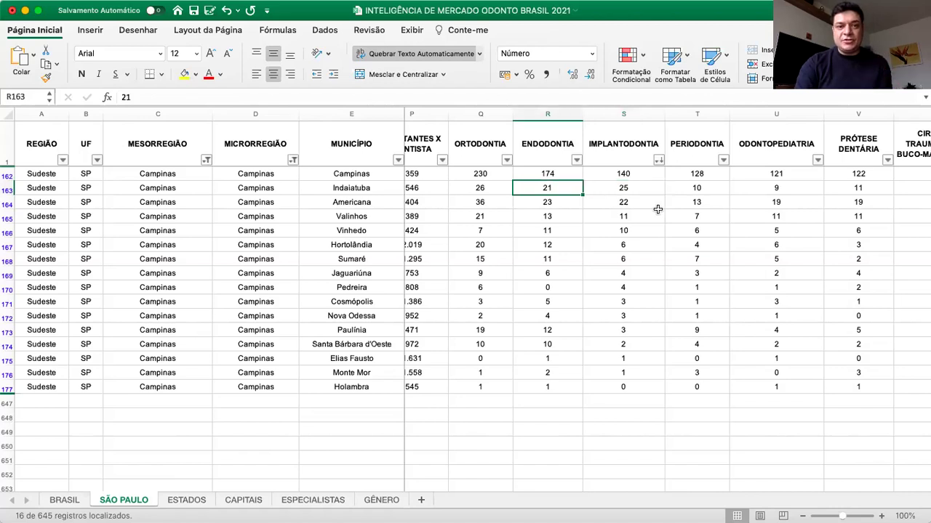
pyautogui.press('Right')
pyautogui.press('Down')
pyautogui.press('Down')
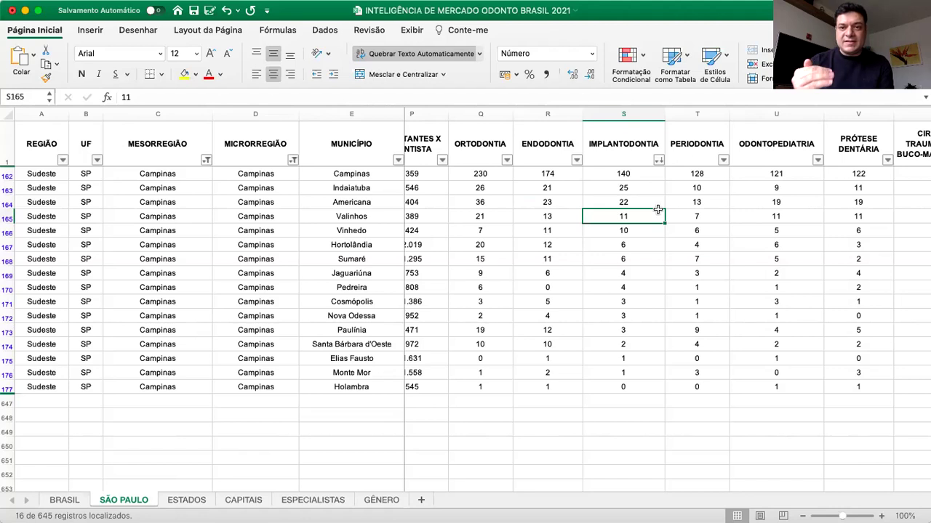
pyautogui.press('Up')
pyautogui.press('Up')
pyautogui.press('Up')
# Sort the filtered Campinas municipalities by POPULAÇÃO in descending order.
pyautogui.press('Left')
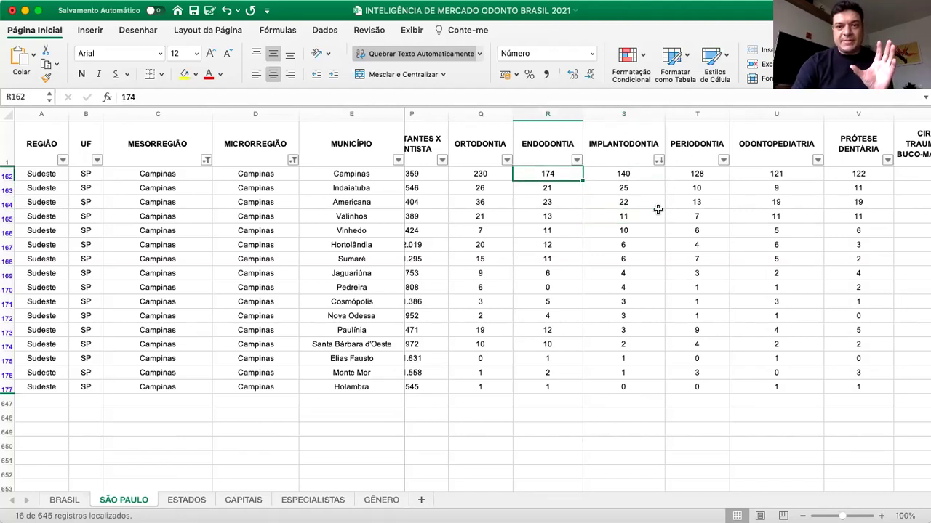
pyautogui.press('Left')
pyautogui.press('Left')
pyautogui.press('Left')
pyautogui.press('Left')
pyautogui.press('Left')
pyautogui.press('Left')
pyautogui.press('Left')
pyautogui.press('Left')
pyautogui.press('Left')
pyautogui.press('Left')
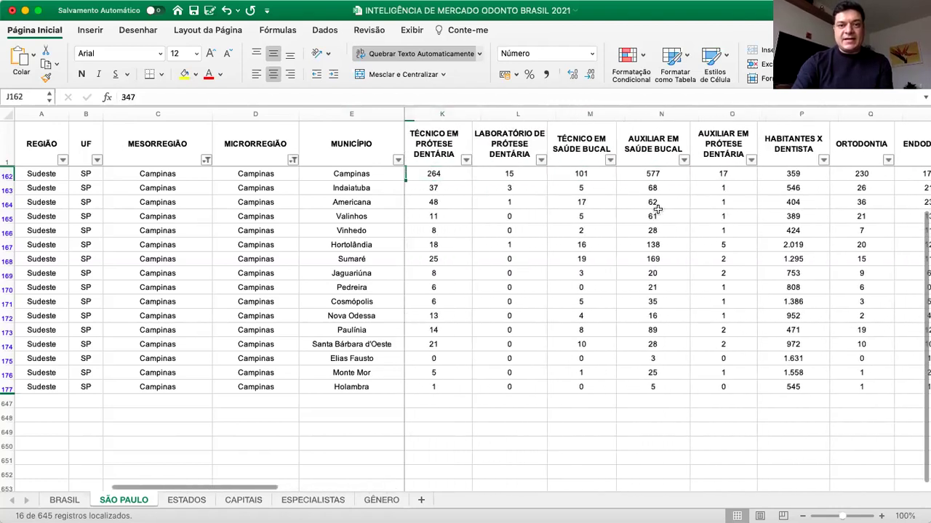
pyautogui.press('Left')
pyautogui.press('Left')
pyautogui.press('Left')
pyautogui.press('Right')
pyautogui.press('Right')
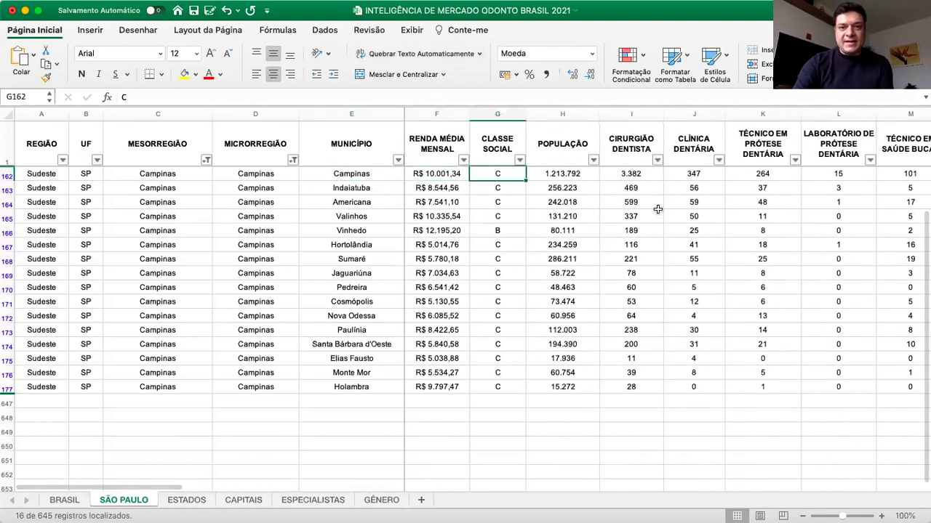
pyautogui.click(593, 160)
pyautogui.click(696, 200)
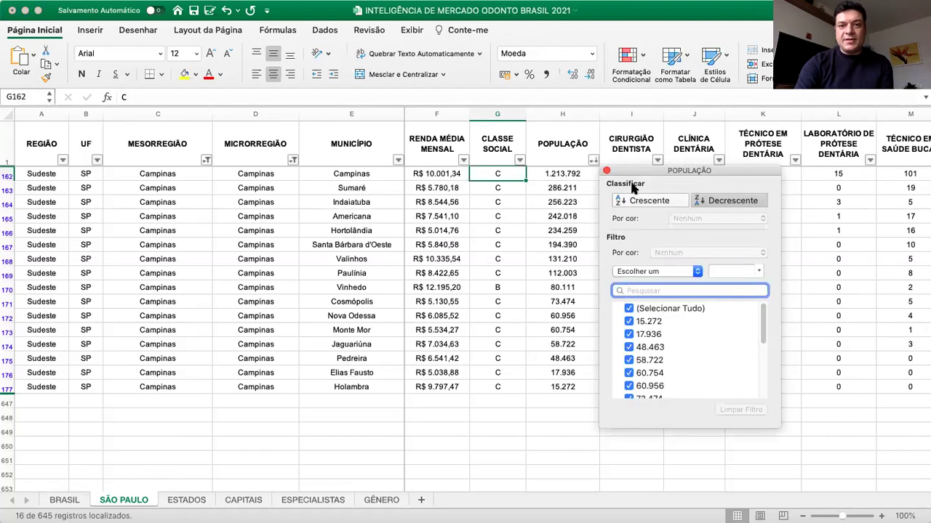
pyautogui.click(607, 172)
# Compare the POPULAÇÃO figures from Campinas to Indaiatuba and the CIRURGIÃO DENTISTA figures of Sumaré and Indaiatuba.
pyautogui.click(560, 174)
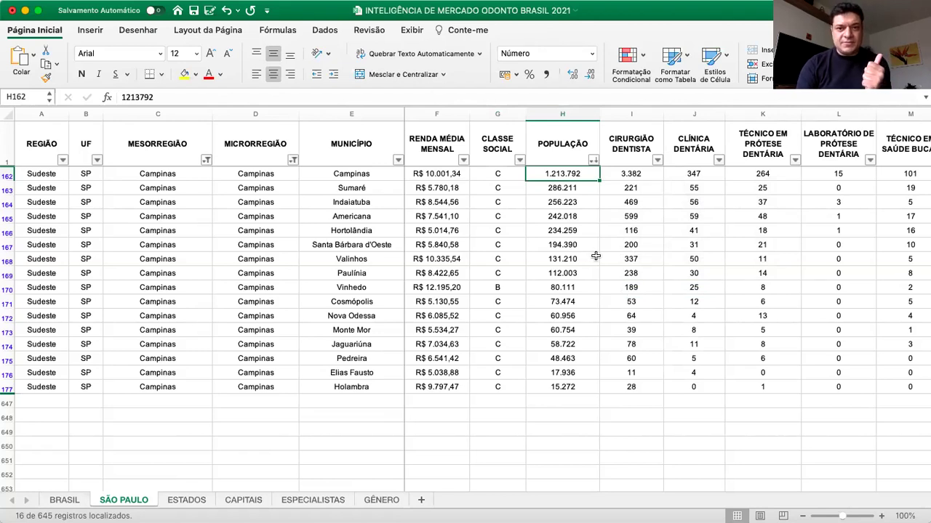
pyautogui.press('Down')
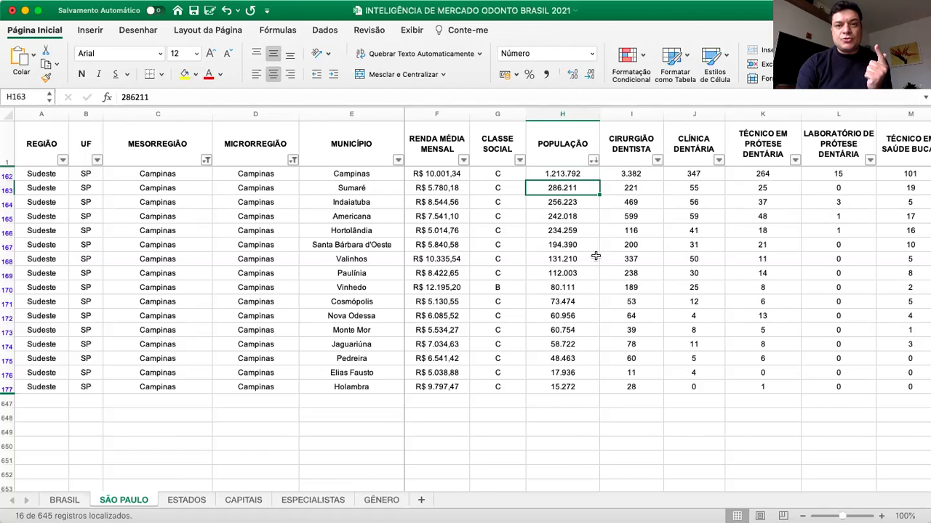
pyautogui.press('Down')
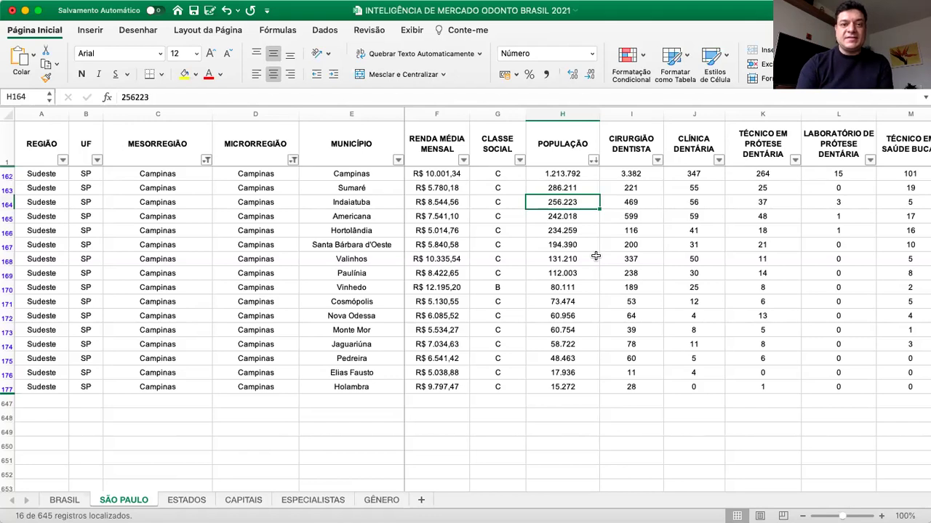
pyautogui.press('Up')
pyautogui.press('Down')
pyautogui.press('Up')
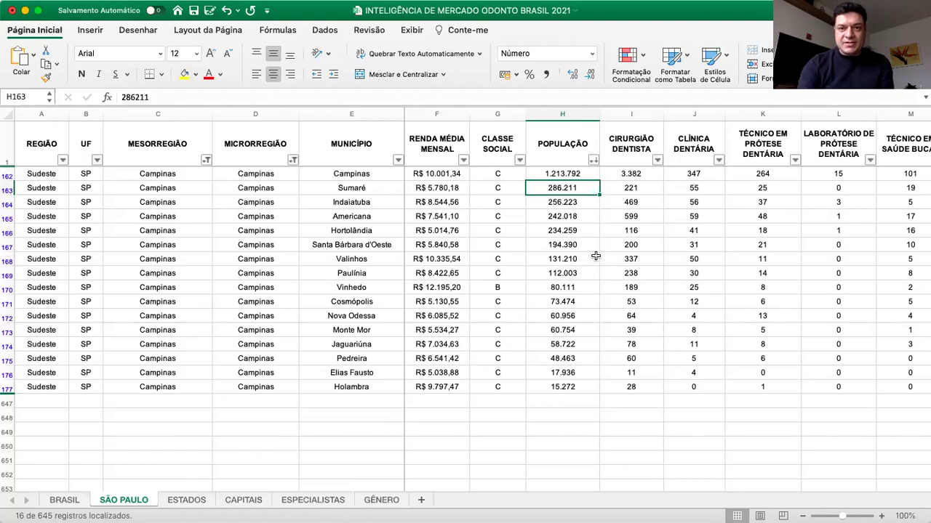
pyautogui.press('Right')
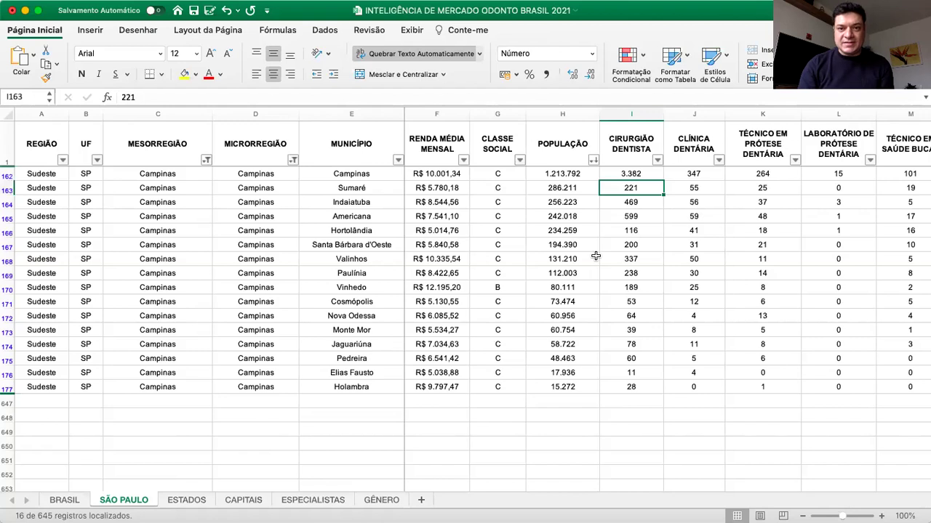
pyautogui.click(652, 202)
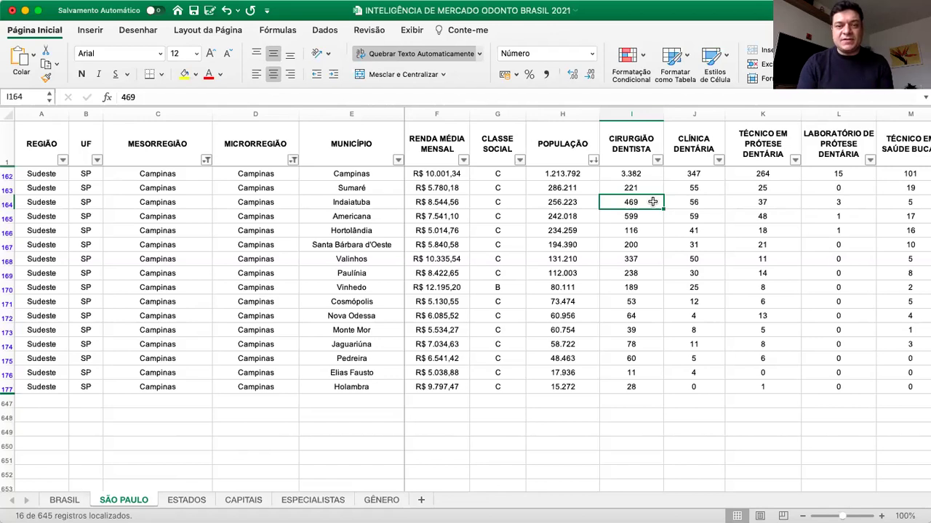
pyautogui.press('Up')
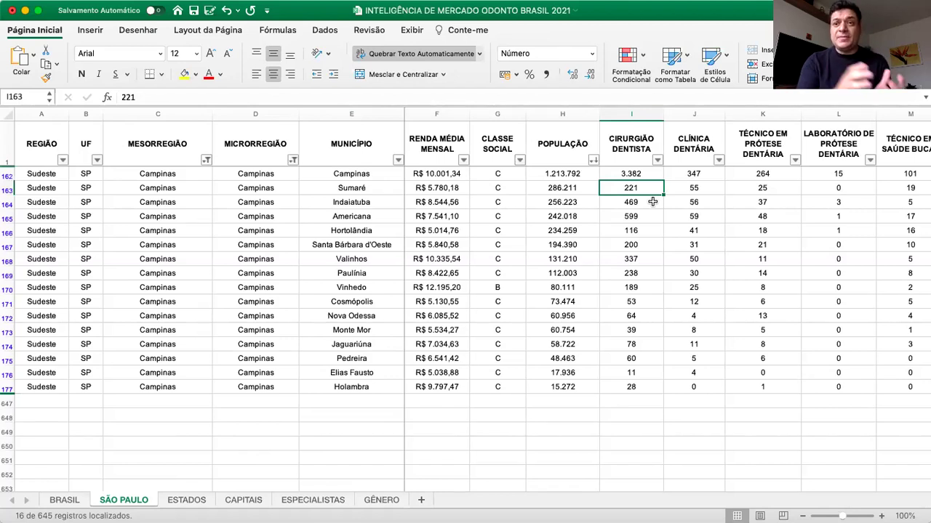
pyautogui.click(653, 202)
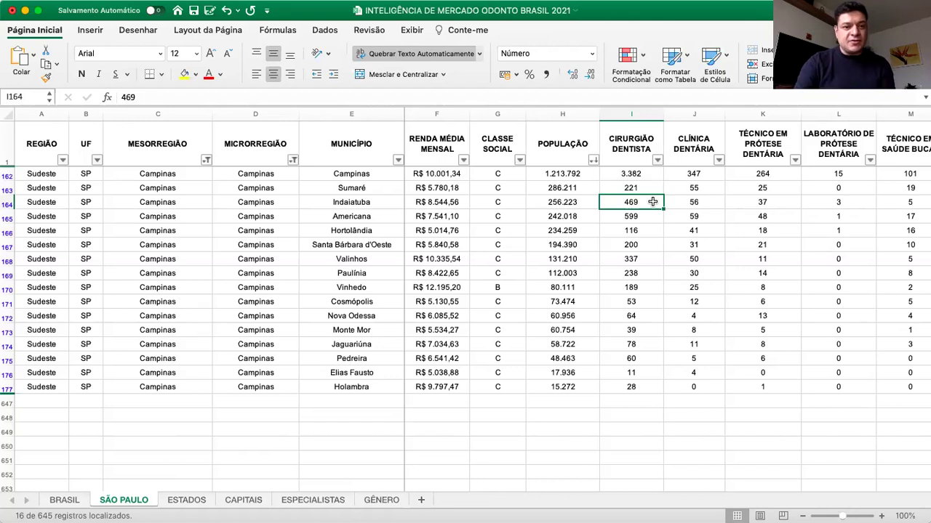
# Filter REGIÃO on the ESTADOS sheet to only Nordeste and select BA in the UF column.
pyautogui.click(176, 498)
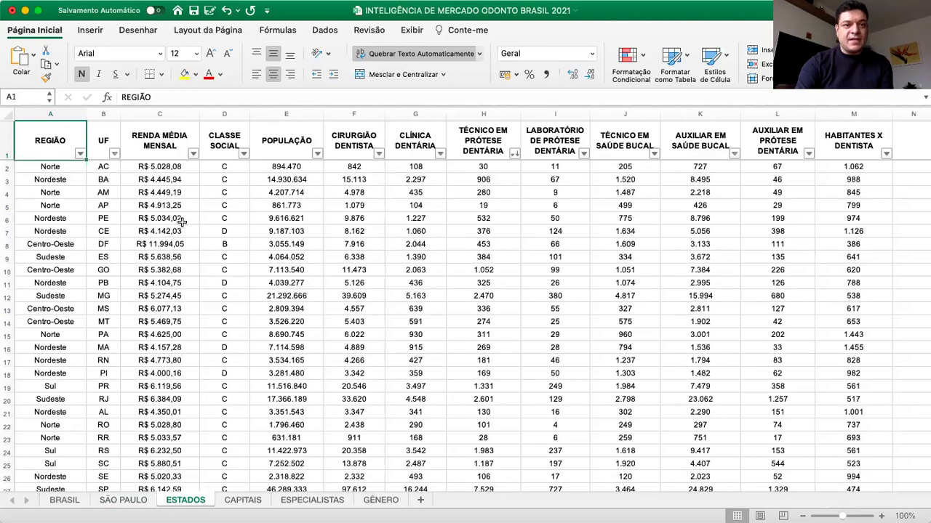
pyautogui.click(80, 154)
pyautogui.click(116, 302)
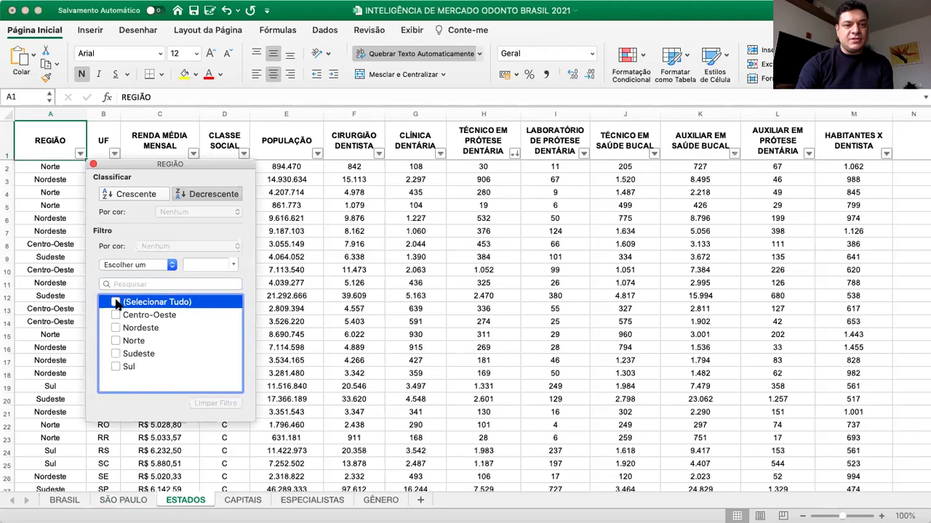
pyautogui.click(115, 328)
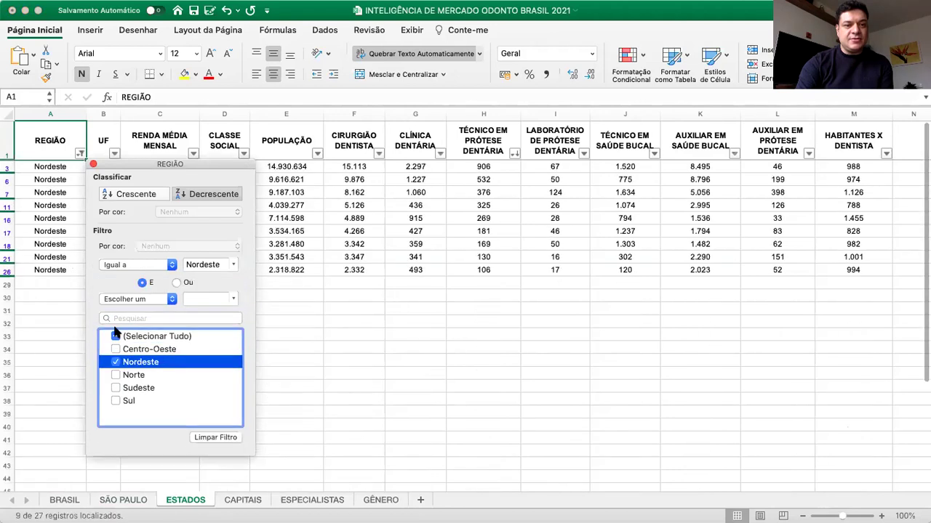
pyautogui.click(93, 165)
pyautogui.click(113, 170)
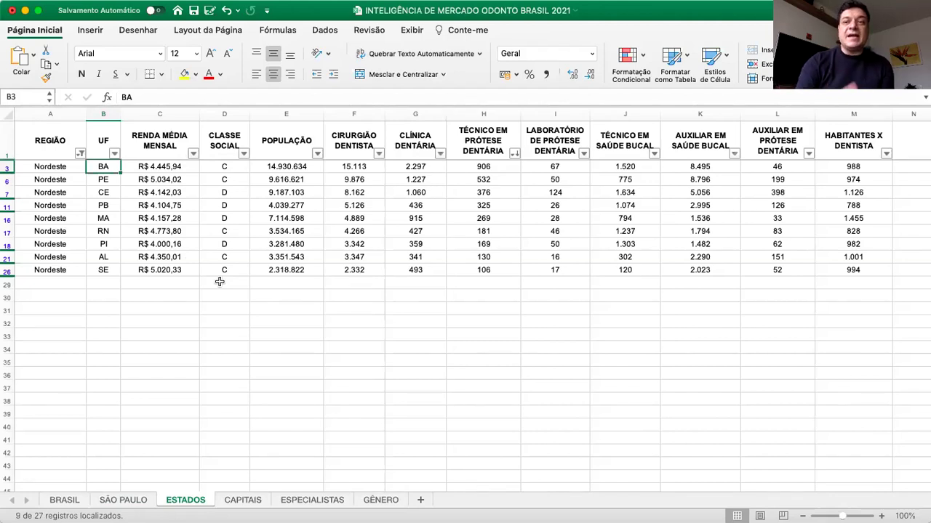
# Filter REGIÃO on the CAPITAIS sheet to only Sul.
pyautogui.click(242, 501)
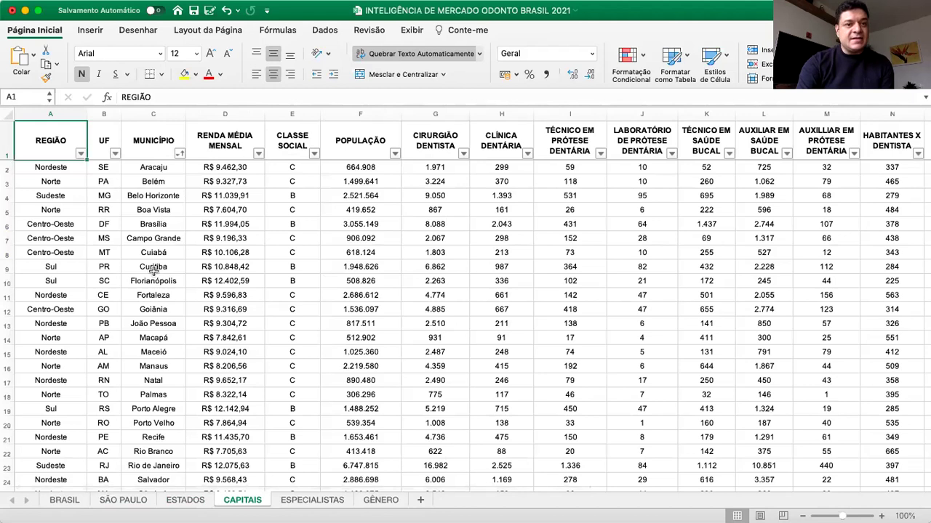
pyautogui.click(81, 154)
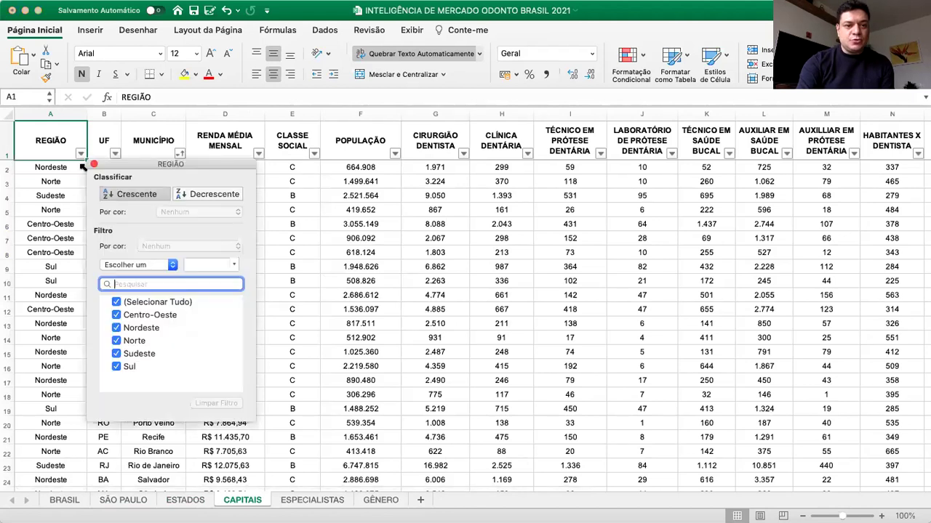
pyautogui.click(116, 302)
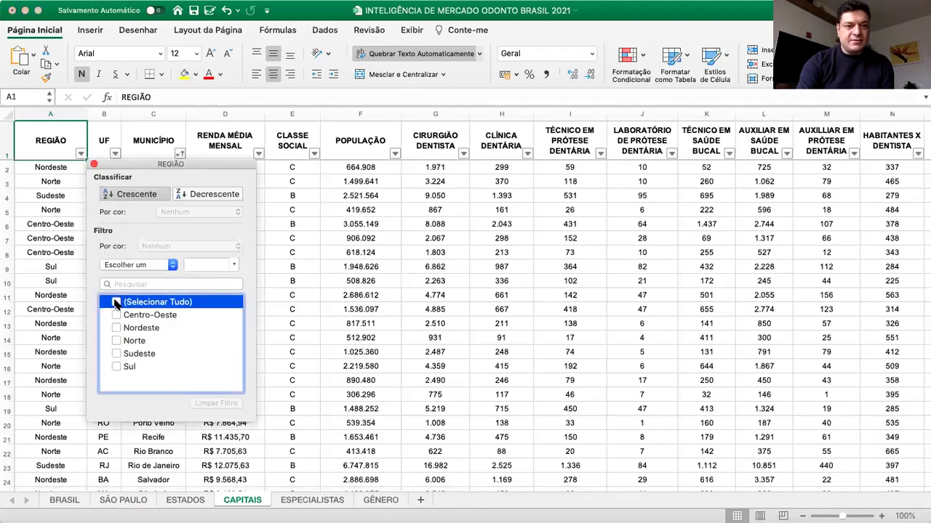
pyautogui.click(117, 367)
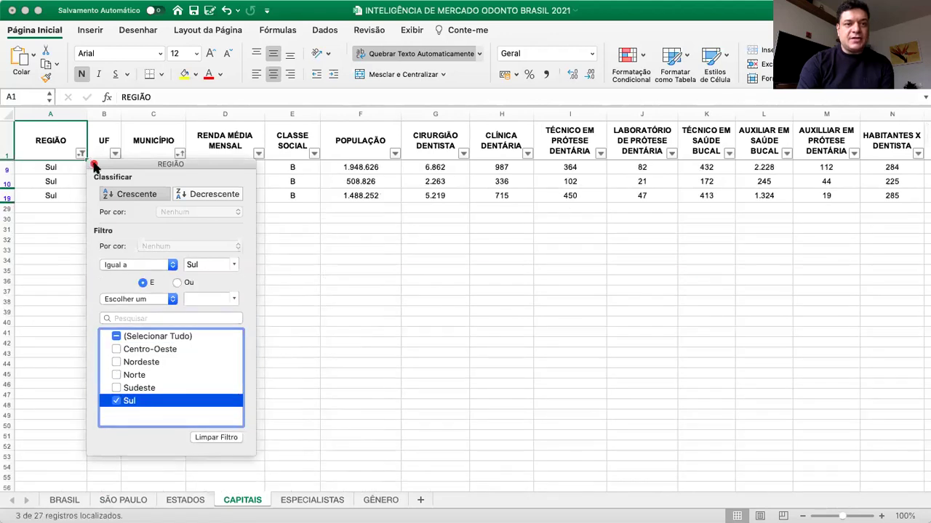
pyautogui.click(94, 163)
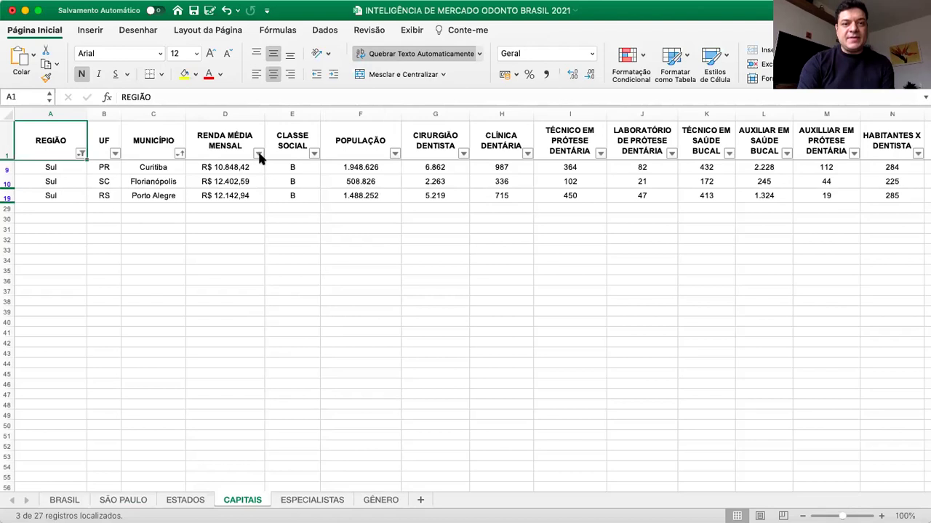
# Sort the Sul capitals by RENDA MÉDIA MENSAL in descending order and select Florianópolis's income value.
pyautogui.click(258, 155)
pyautogui.click(367, 194)
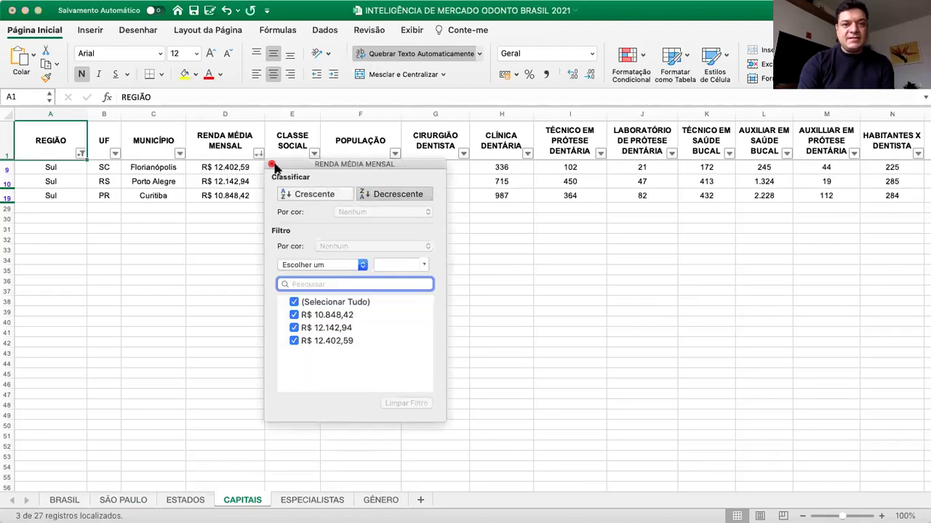
pyautogui.click(271, 164)
pyautogui.click(255, 168)
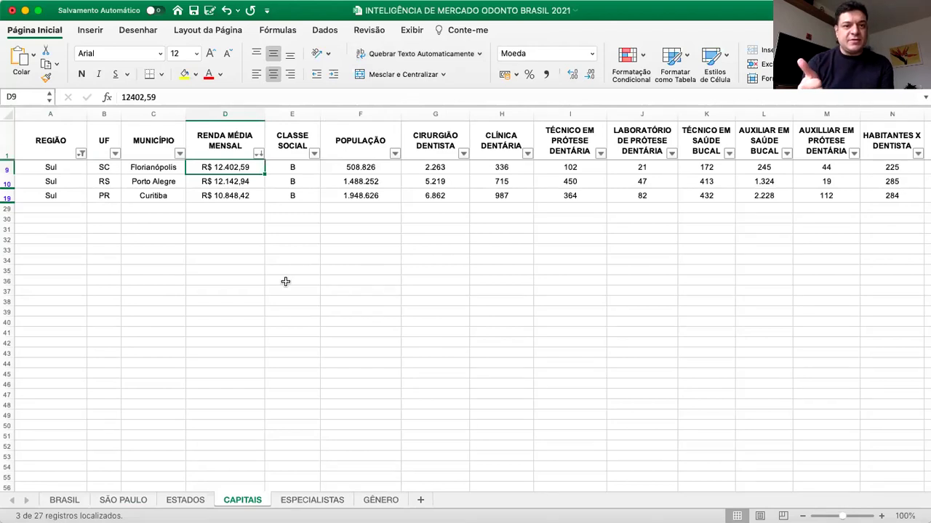
# Compare the RENDA MÉDIA MENSAL values of Porto Alegre and Curitiba in the filtered capitals list.
pyautogui.press('Down')
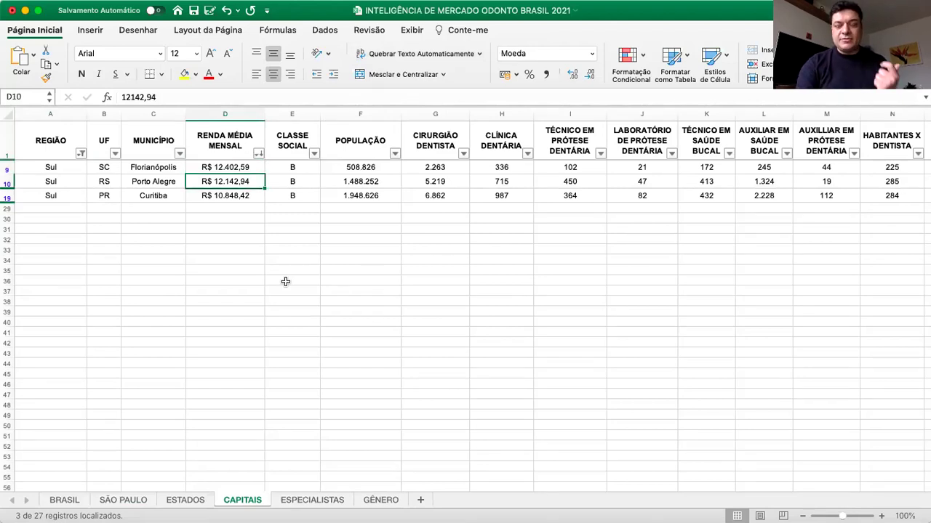
pyautogui.press('Down')
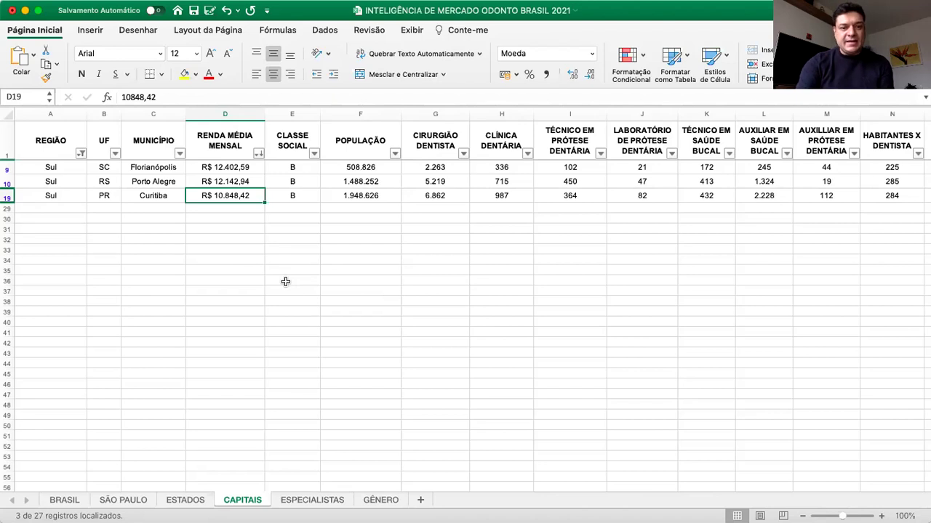
# Filter REGIÃO on the ESPECIALISTAS sheet to only Norte.
pyautogui.click(283, 502)
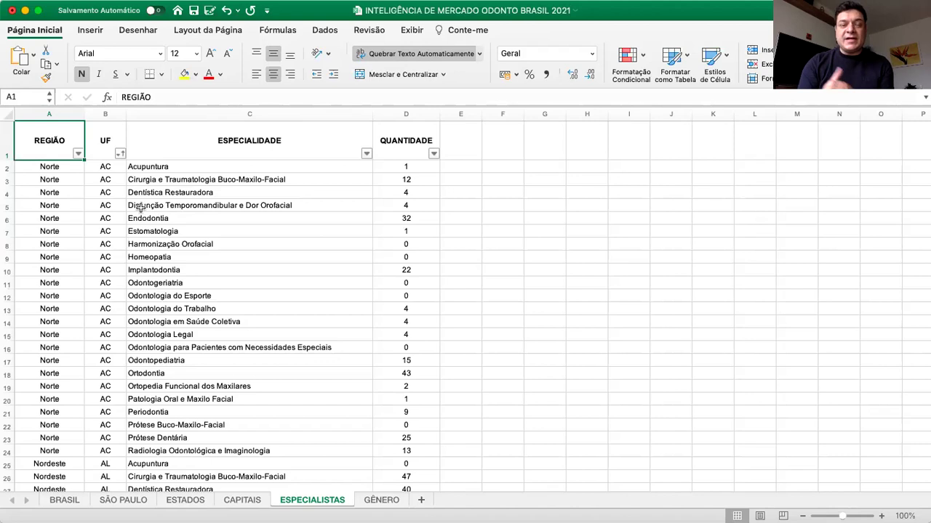
pyautogui.click(77, 154)
pyautogui.click(114, 302)
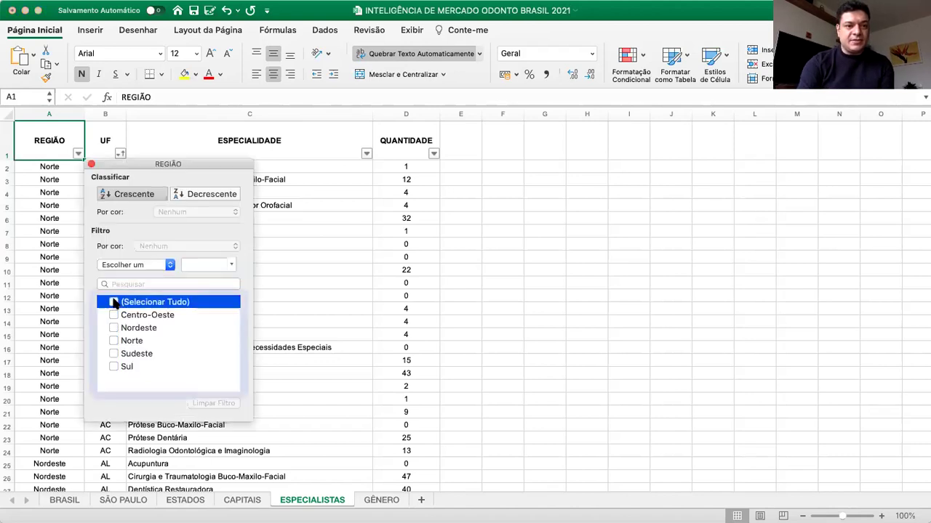
pyautogui.click(114, 340)
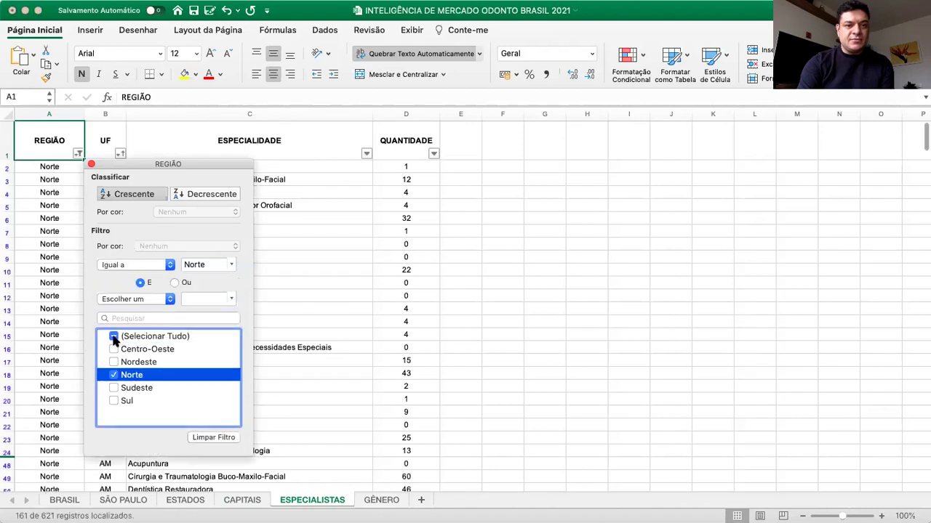
pyautogui.click(91, 165)
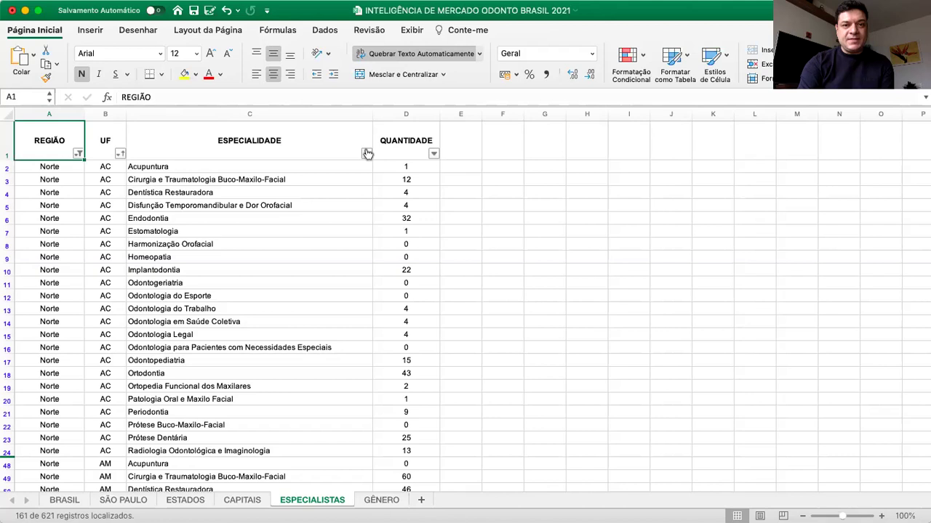
# Filter ESPECIALIDADE to only Cirurgia e Traumatologia Buco-Maxilo-Facial for the Norte region.
pyautogui.click(367, 154)
pyautogui.click(401, 301)
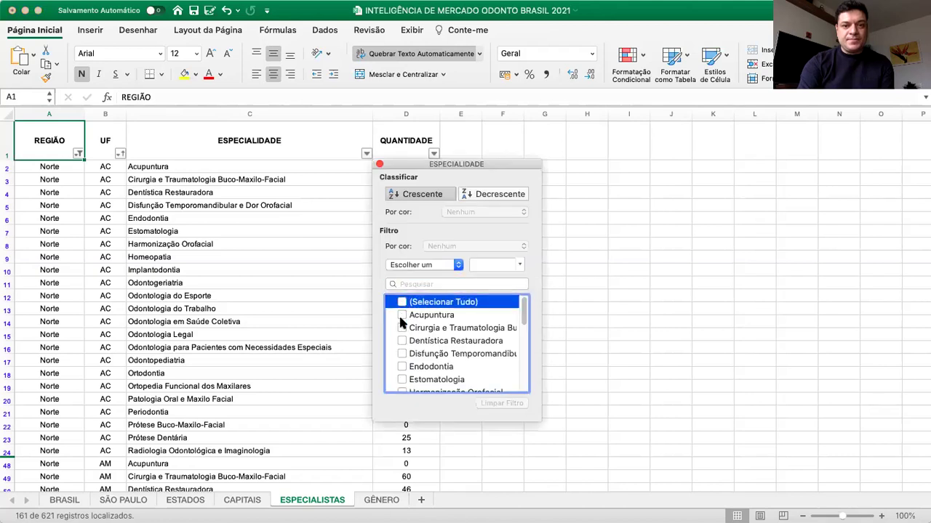
pyautogui.click(401, 327)
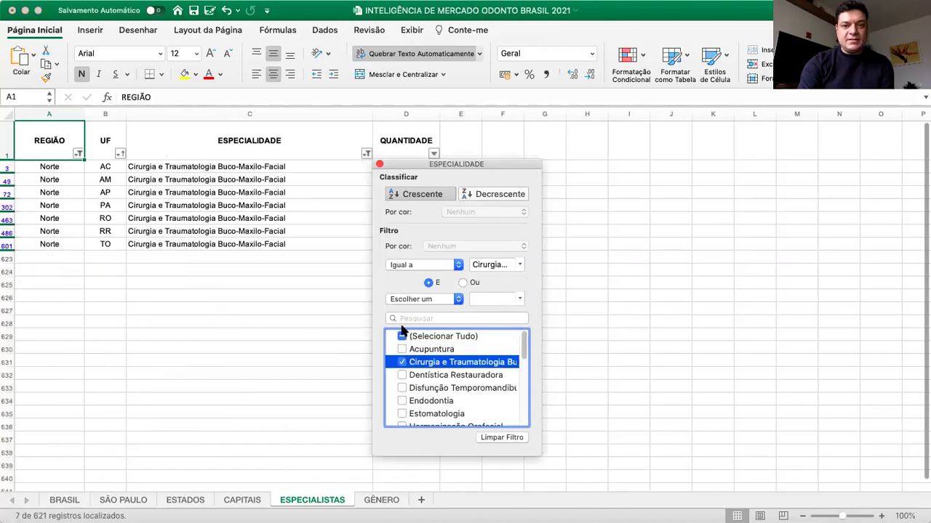
pyautogui.click(379, 165)
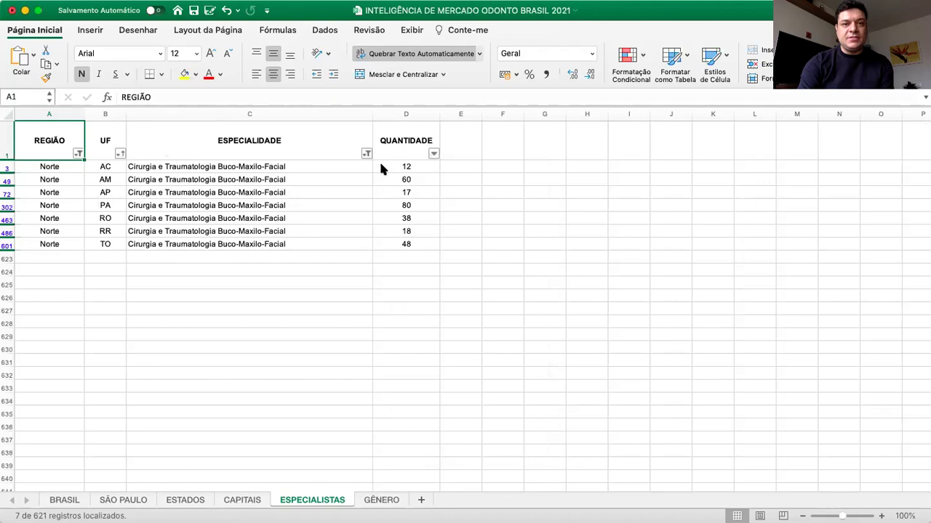
# Sort the filtered Norte specialists by QUANTIDADE in descending order.
pyautogui.click(340, 168)
pyautogui.click(433, 153)
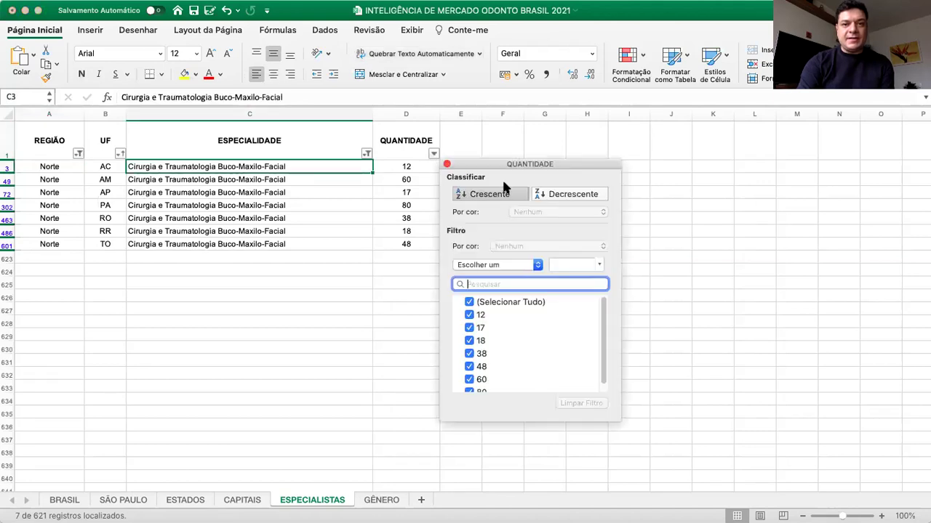
pyautogui.click(552, 193)
pyautogui.click(446, 164)
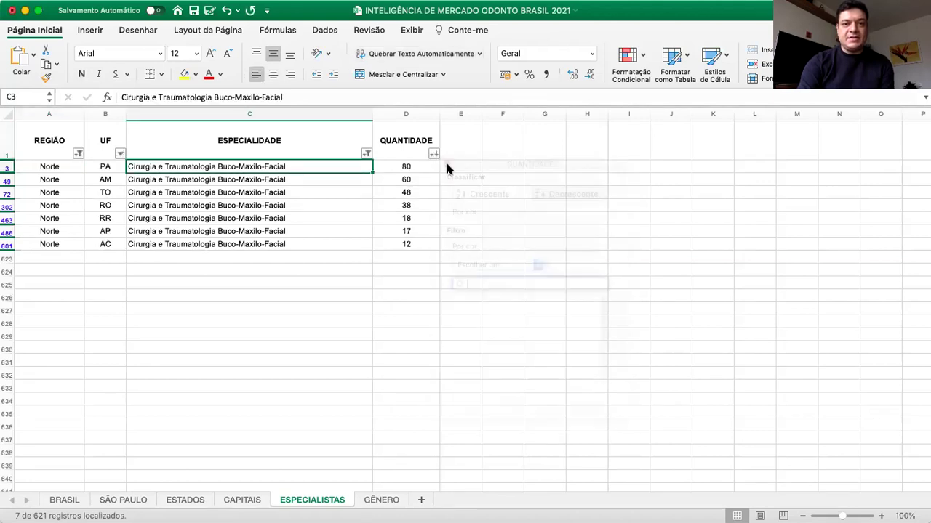
# Compare the QUANTIDADE figures of the Norte states one by one, from PA down to AC.
pyautogui.click(422, 164)
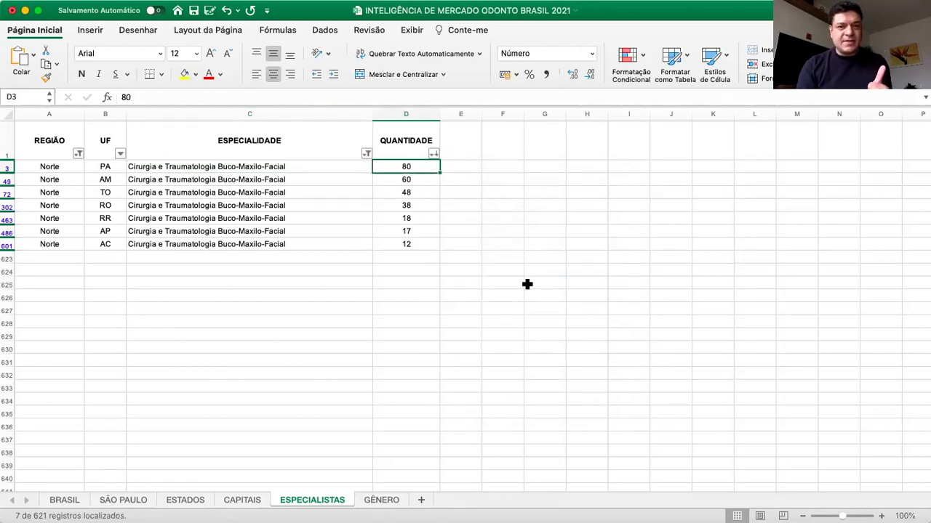
pyautogui.press('Down')
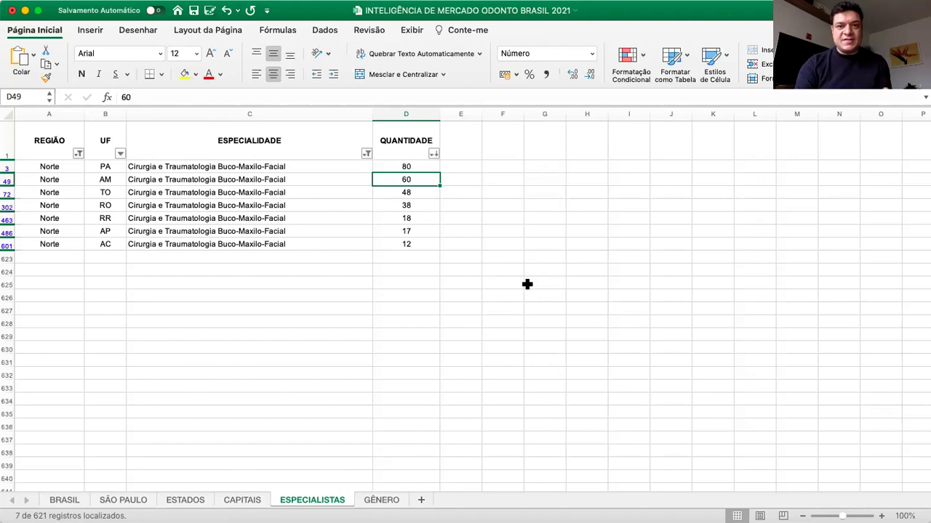
pyautogui.press('Down')
pyautogui.press('Down')
pyautogui.press('Down')
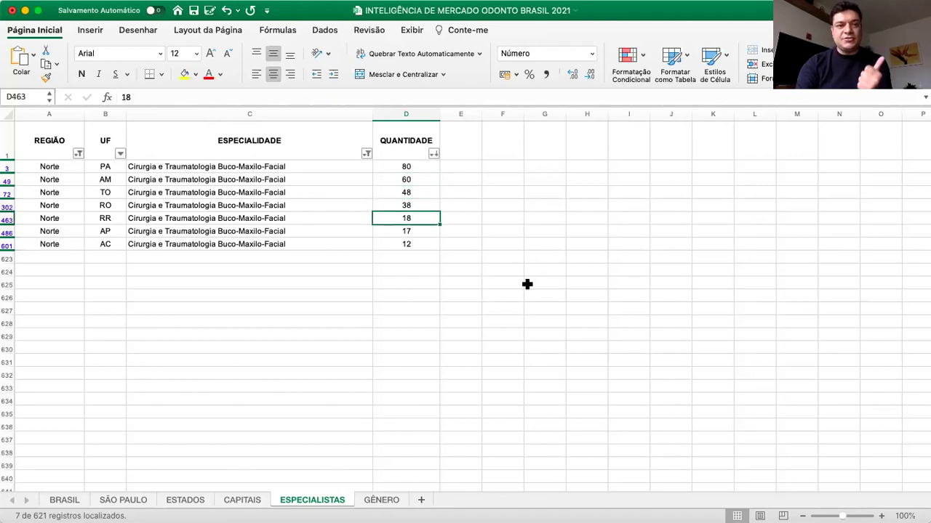
pyautogui.press('Down')
pyautogui.press('Down')
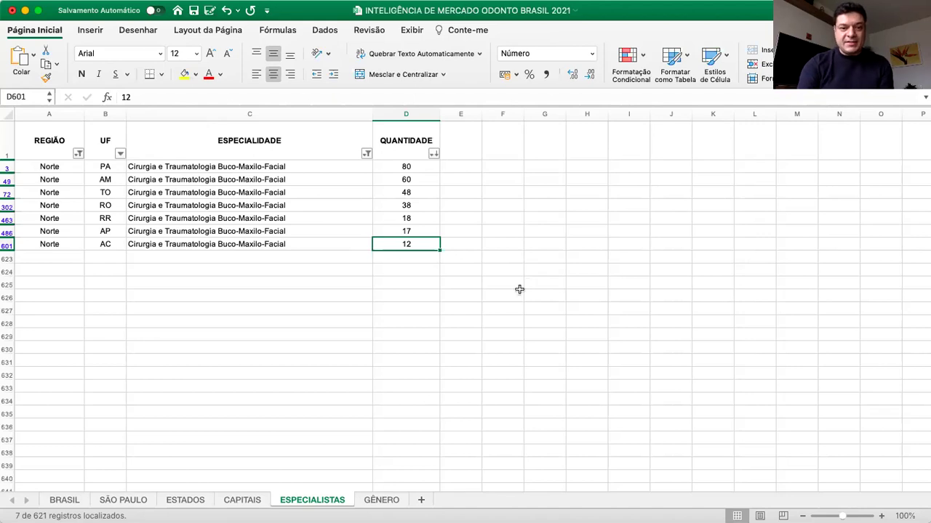
# Sort the specialties on the GÊNERO sheet by FEMININO in descending order.
pyautogui.click(362, 502)
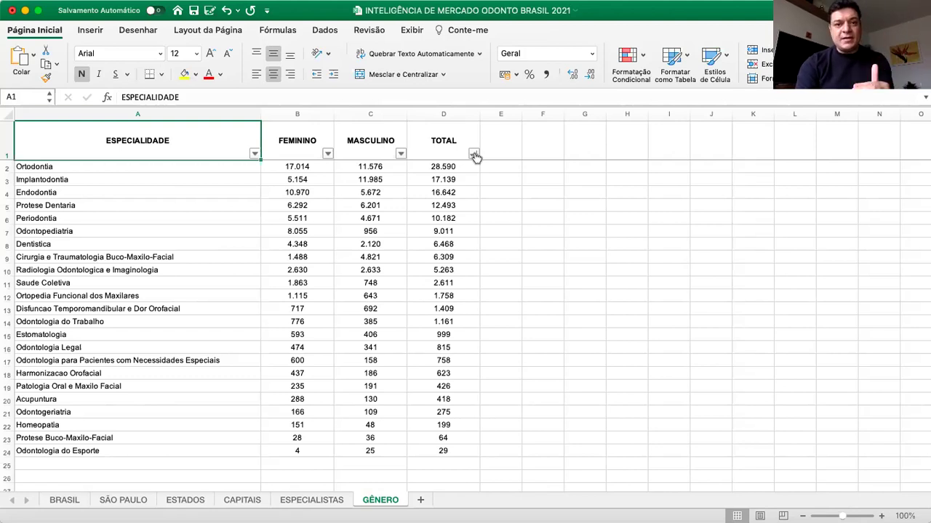
pyautogui.click(328, 155)
pyautogui.click(443, 194)
pyautogui.click(340, 164)
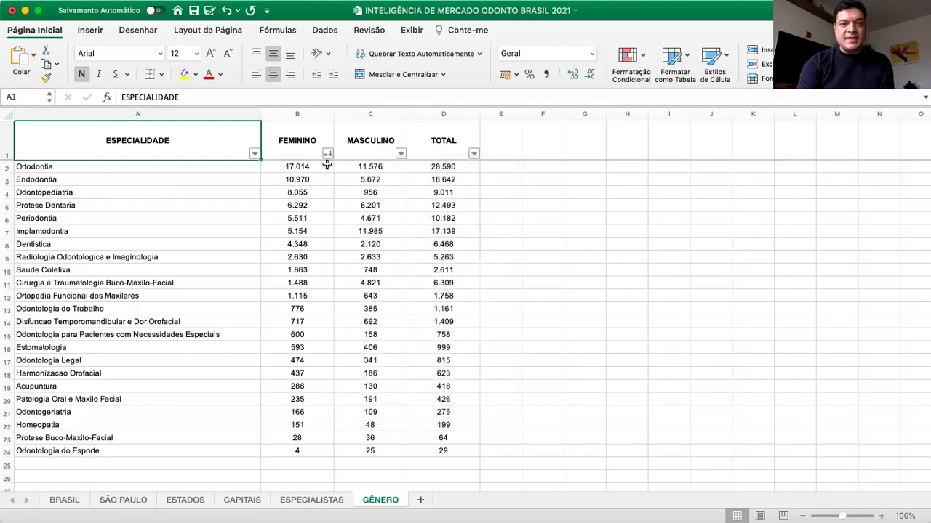
# Compare the FEMININO figures of the specialties from Ortodontia down to Implantodontia.
pyautogui.click(291, 167)
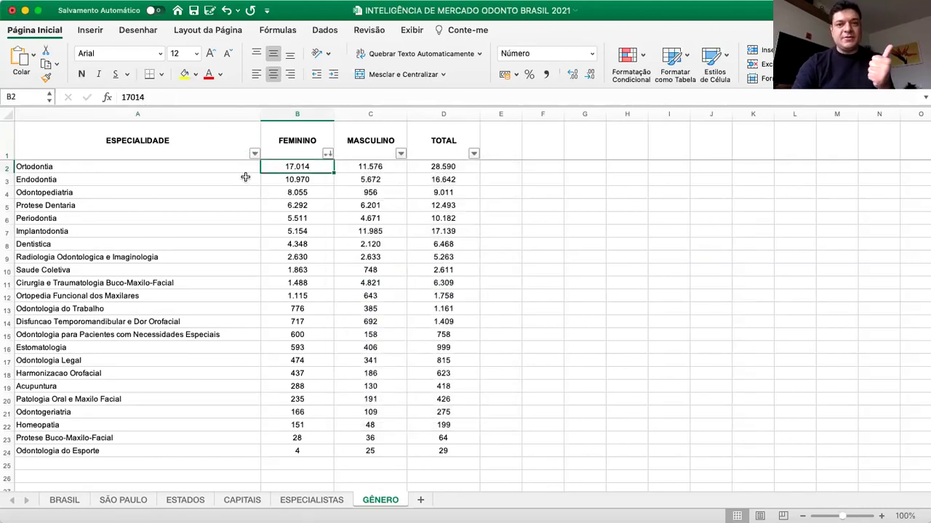
pyautogui.press('Down')
pyautogui.press('Down')
pyautogui.press('Down')
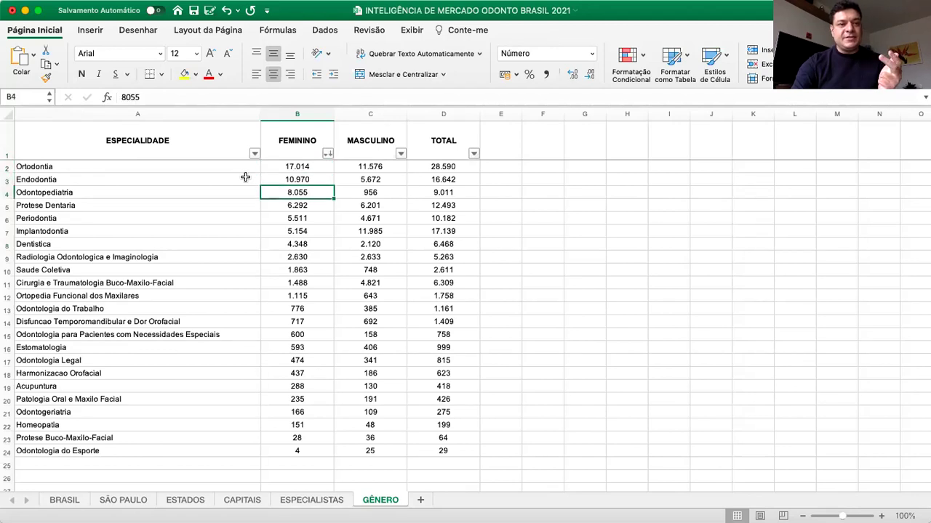
pyautogui.press('Down')
pyautogui.press('Down')
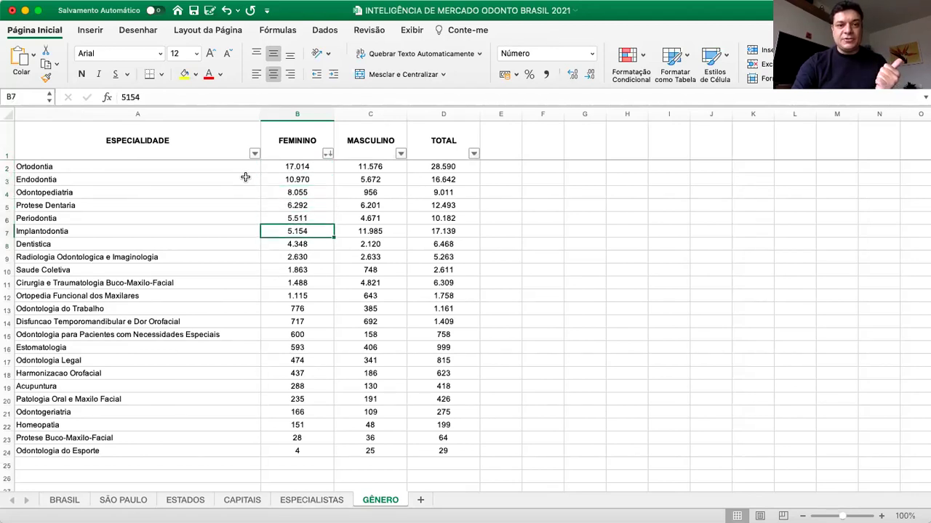
# Sort the specialties on the GÊNERO sheet by MASCULINO in descending order.
pyautogui.click(401, 153)
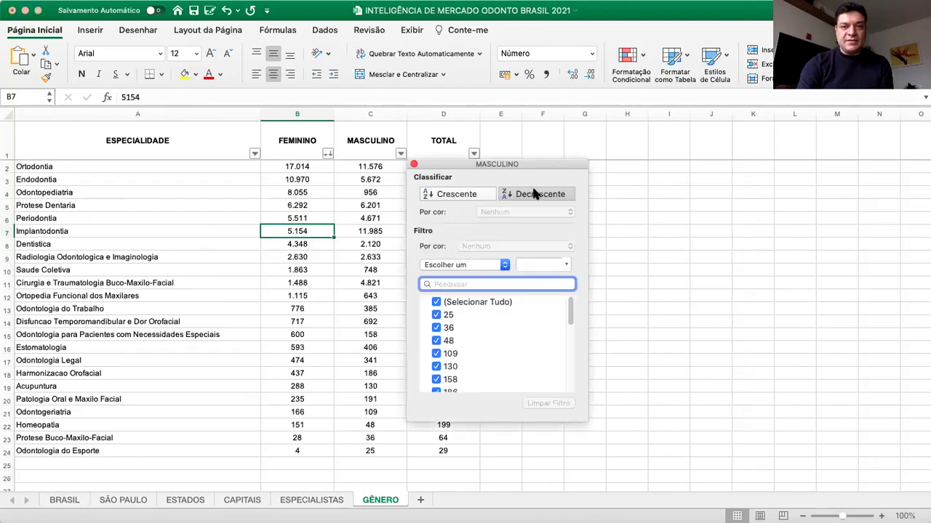
pyautogui.click(535, 194)
pyautogui.click(414, 164)
# Compare the MASCULINO figures of the specialties from Implantodontia down to Endodontia.
pyautogui.click(359, 167)
pyautogui.press('Down')
pyautogui.press('Down')
pyautogui.press('Down')
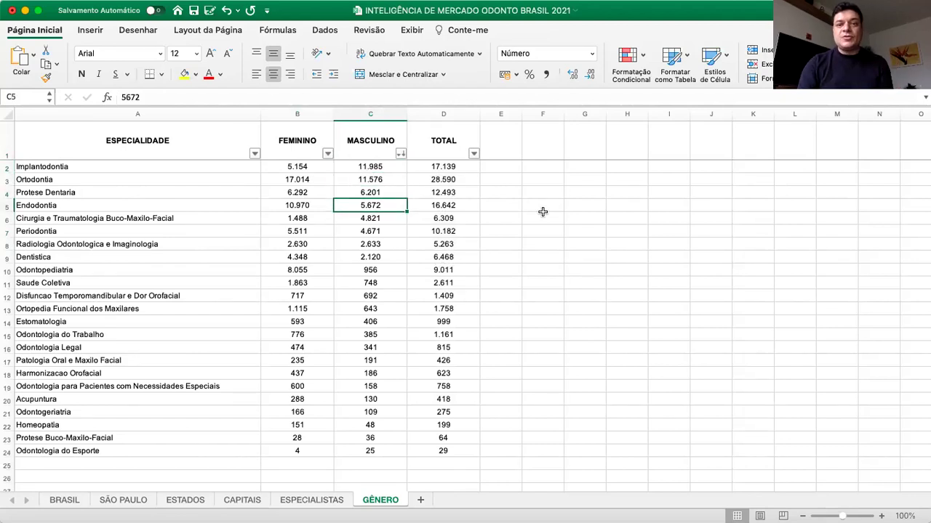